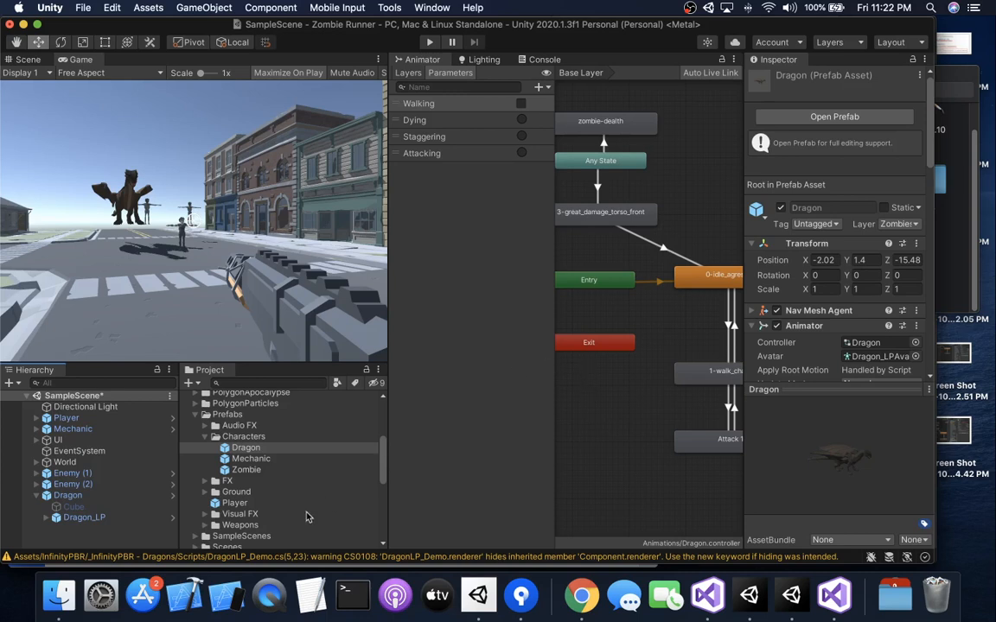
Compare the components and animator controllers of the Dragon, Mechanic and Zombie prefabs in the Characters folder
{"action": "left_click", "coordinate": [239, 460]}
{"action": "left_click", "coordinate": [239, 470]}
{"action": "left_click", "coordinate": [239, 452]}
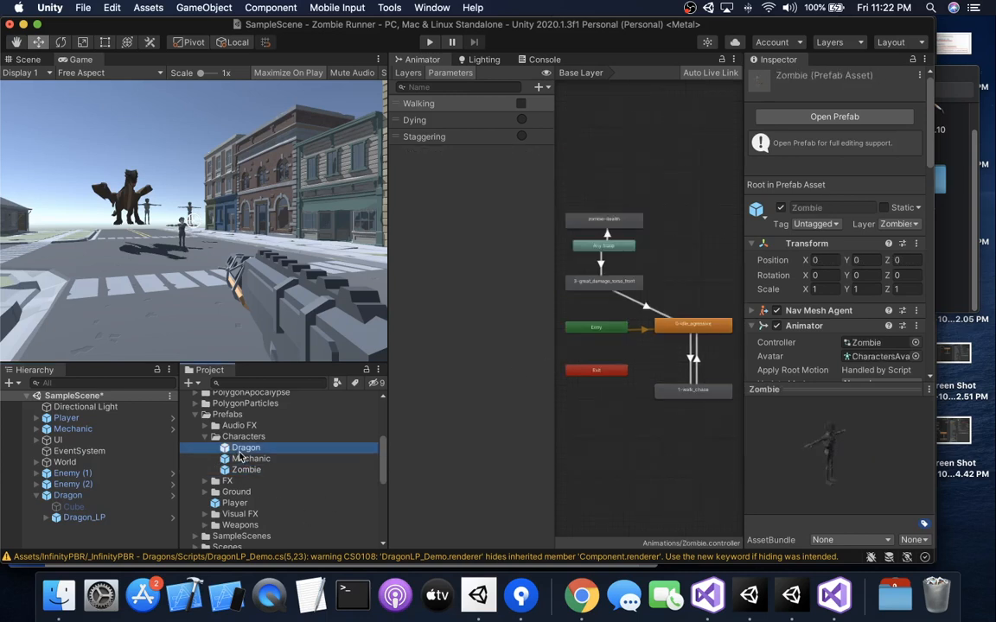
{"action": "left_click", "coordinate": [241, 458]}
{"action": "left_click", "coordinate": [242, 469]}
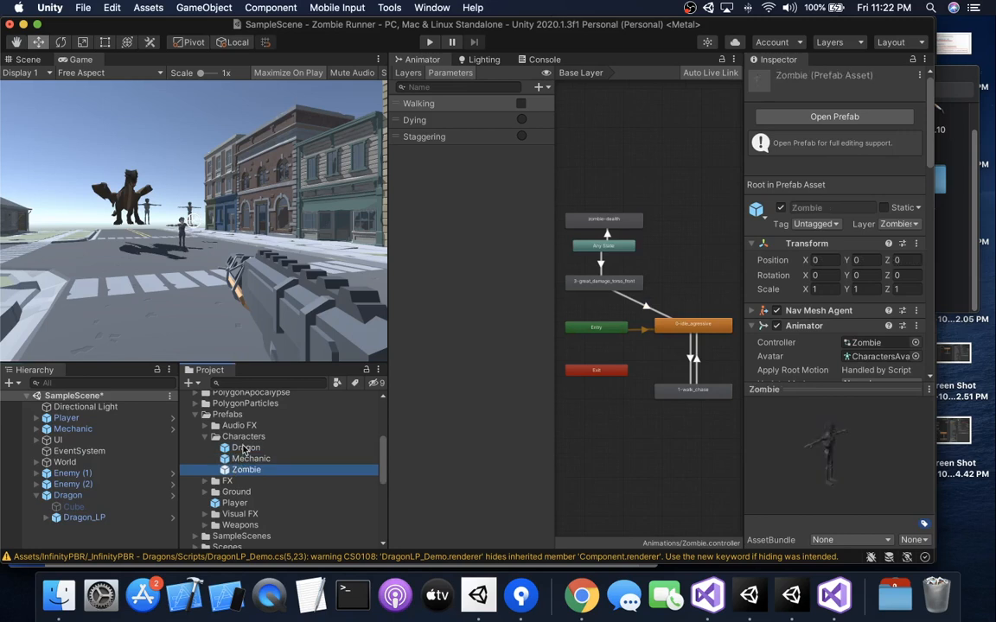
{"action": "left_click", "coordinate": [244, 448]}
{"action": "left_click", "coordinate": [245, 459]}
{"action": "left_click", "coordinate": [246, 471]}
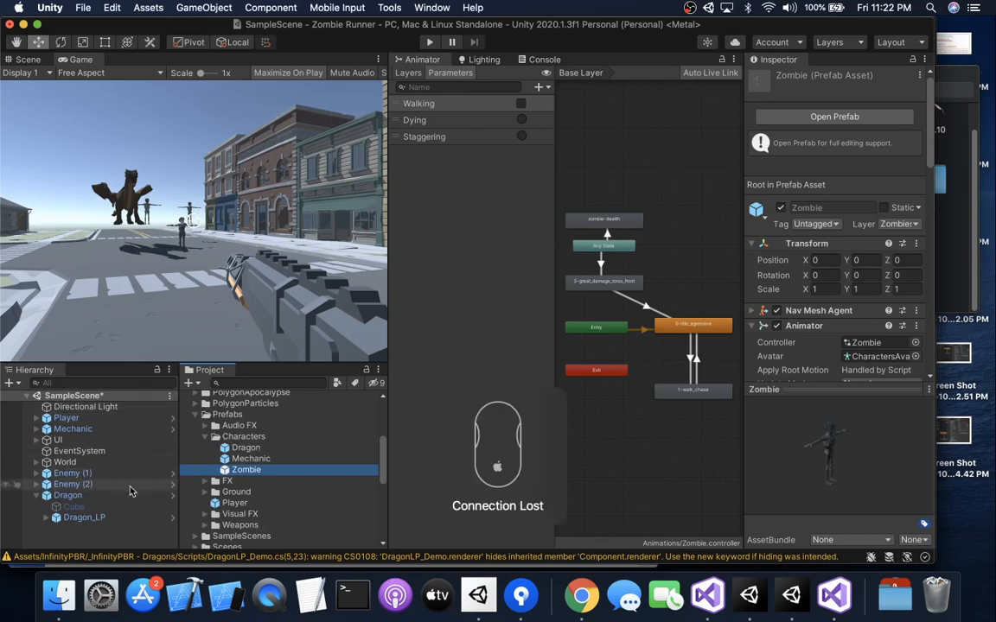
{"action": "left_click", "coordinate": [246, 448]}
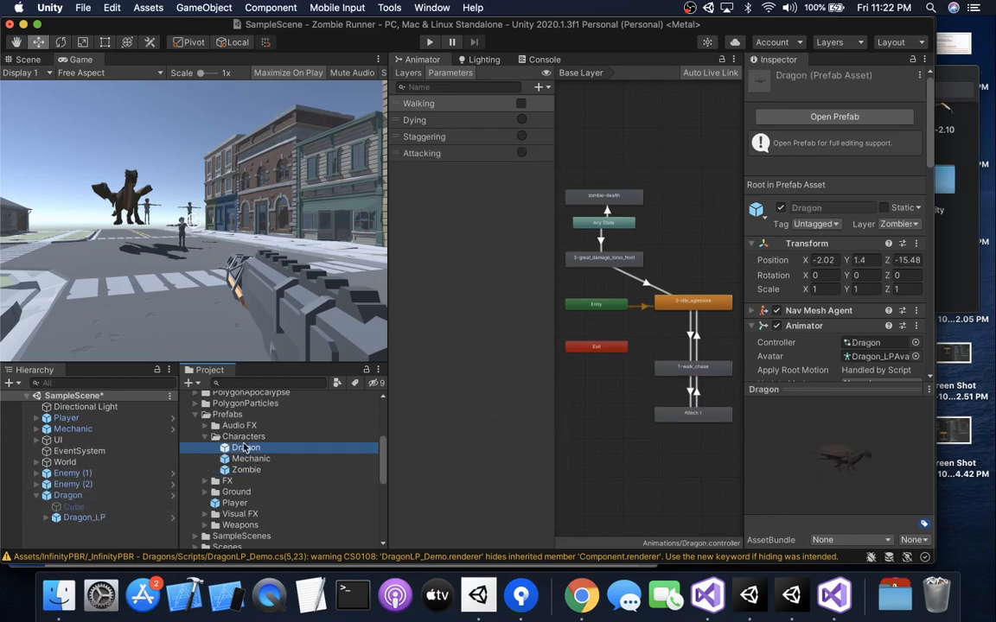
{"action": "left_click", "coordinate": [251, 459]}
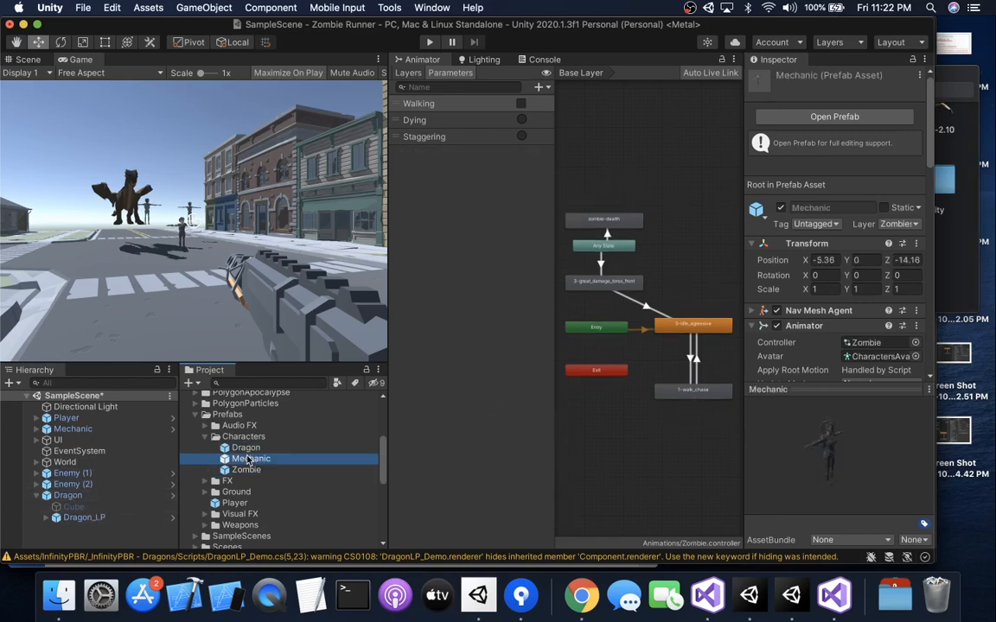
Duplicate the Zombie prefab in the Characters folder and name the copy Base Enemy
{"action": "left_click", "coordinate": [246, 471]}
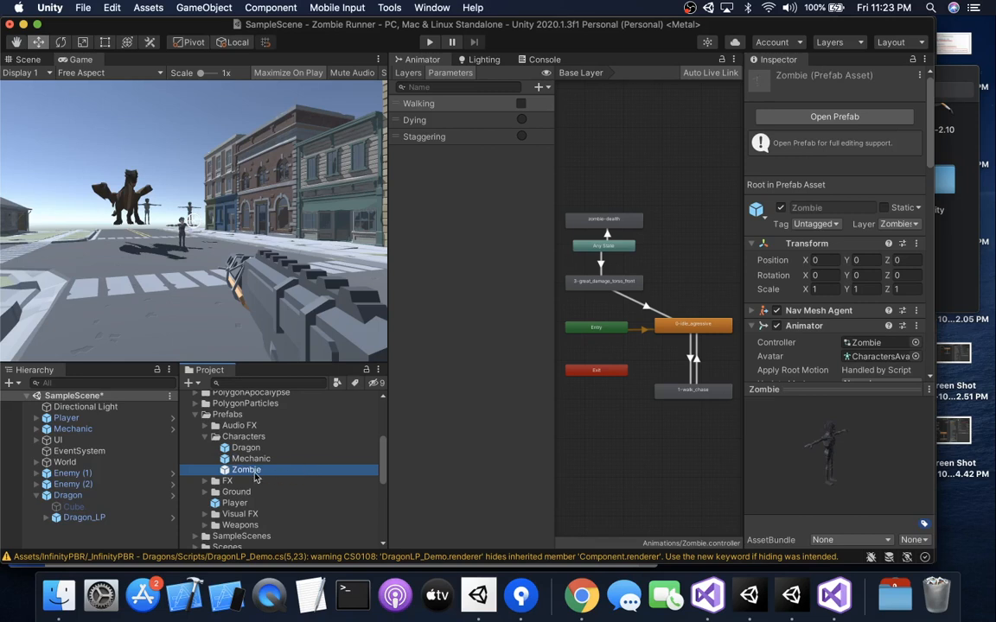
{"action": "key", "text": "super+d"}
{"action": "left_click", "coordinate": [258, 468]}
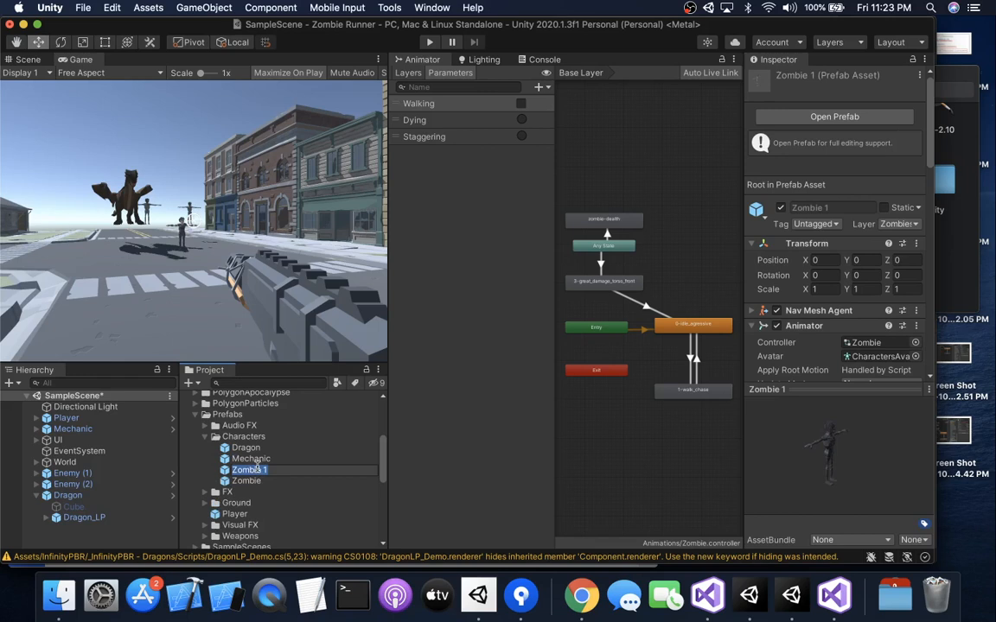
{"action": "type", "text": "Base Enemy"}
{"action": "key", "text": "Return"}
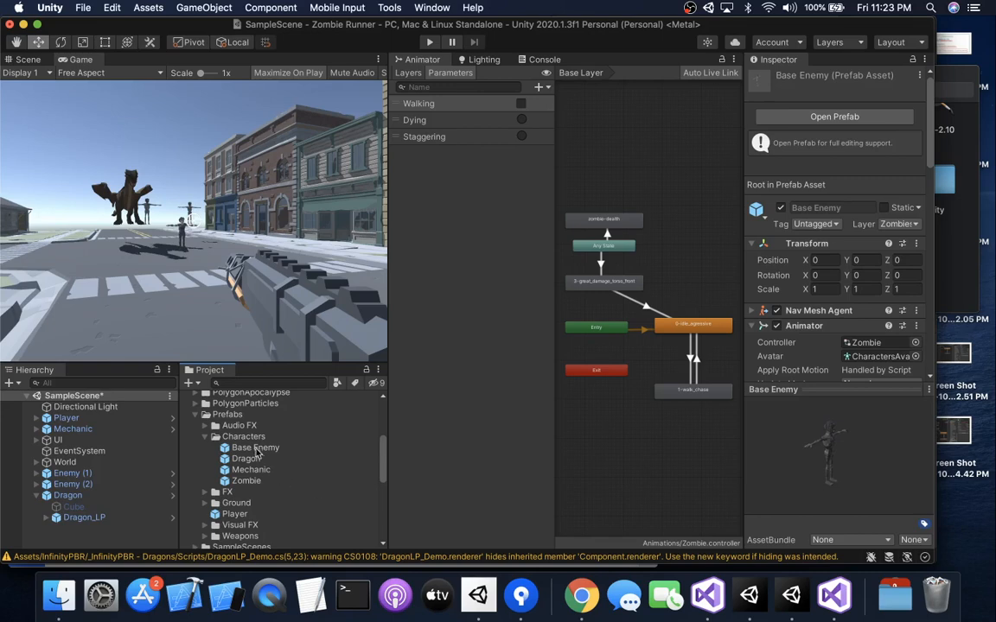
Delete the SM_Chr_Zombie_Male_01 model inside the Base Enemy prefab, save the prefab and return to the scene
{"action": "left_click", "coordinate": [804, 117]}
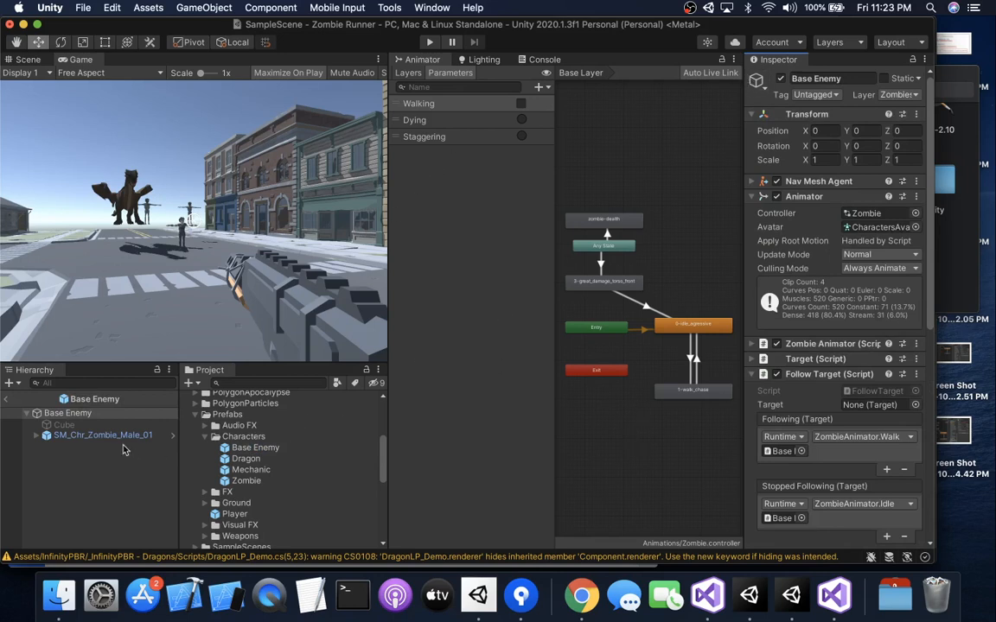
{"action": "left_click", "coordinate": [67, 437]}
{"action": "right_click", "coordinate": [67, 437]}
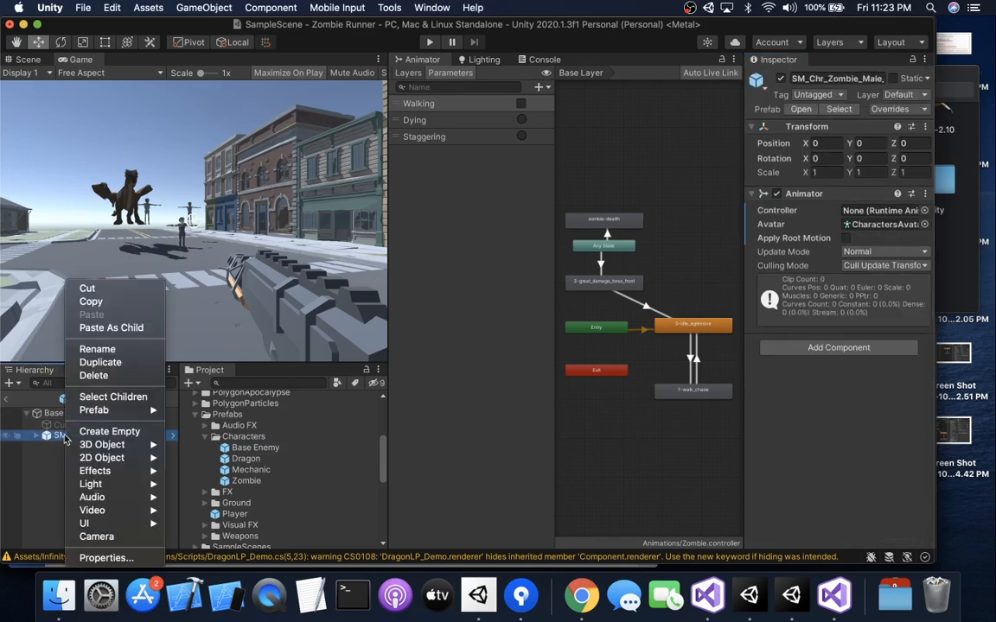
{"action": "left_click", "coordinate": [90, 377]}
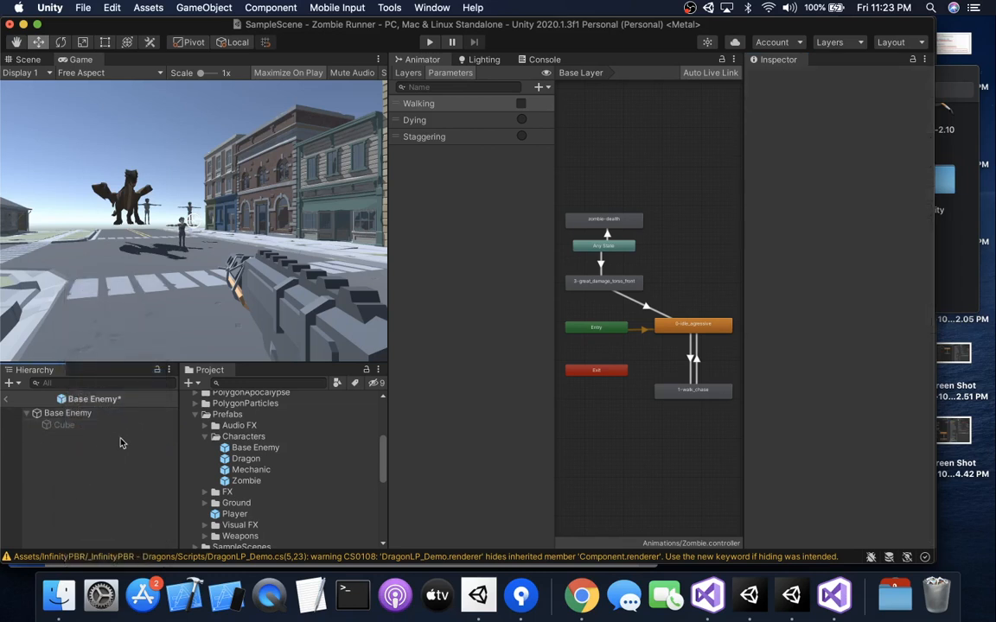
{"action": "key", "text": "super+s"}
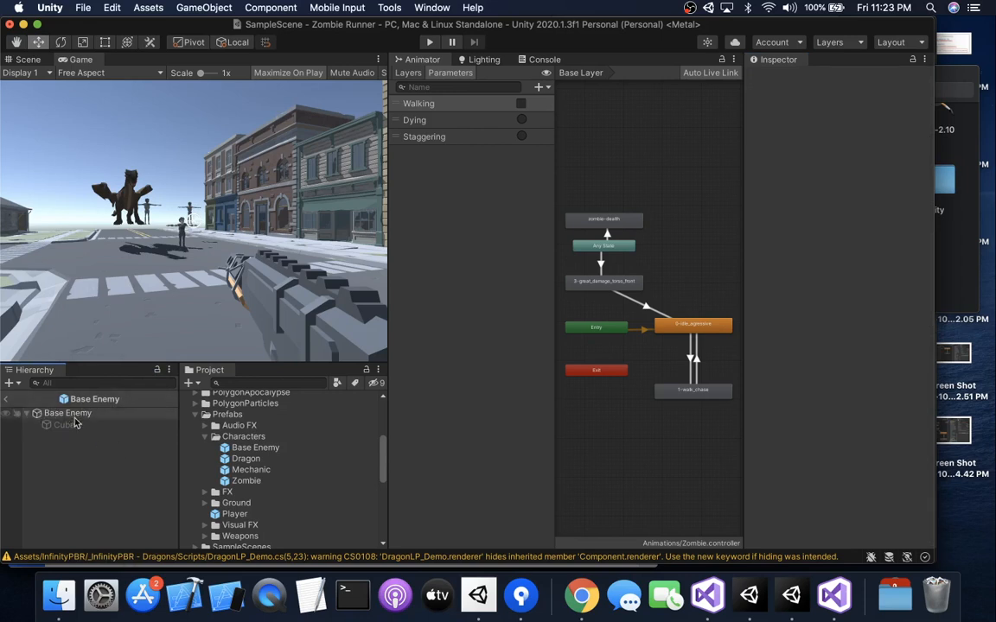
{"action": "left_click", "coordinate": [6, 398]}
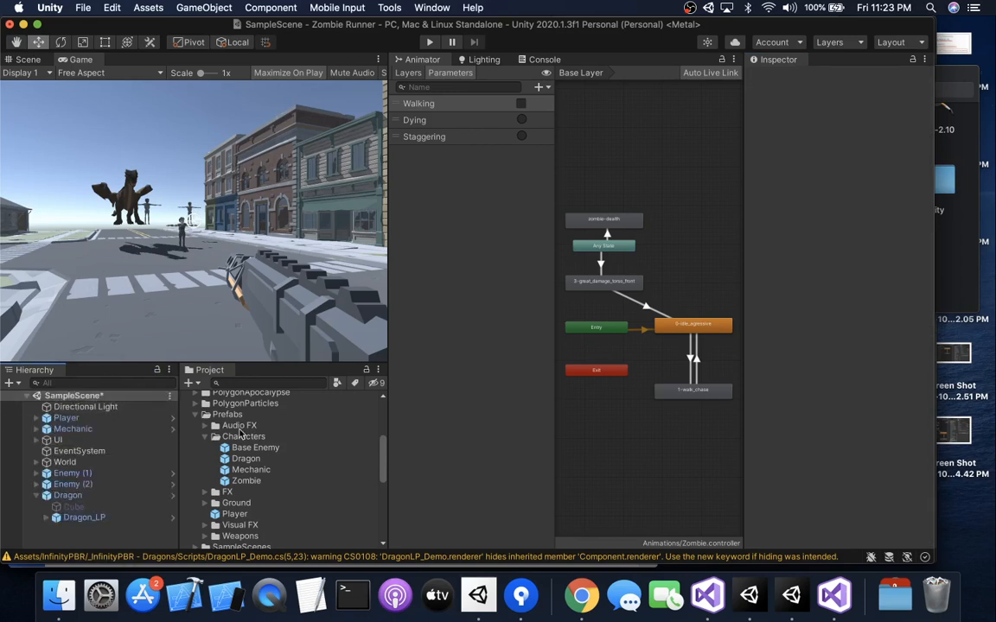
Collapse the scene's Dragon object and place an instance of the Base Enemy prefab at the scene root
{"action": "left_click", "coordinate": [36, 496]}
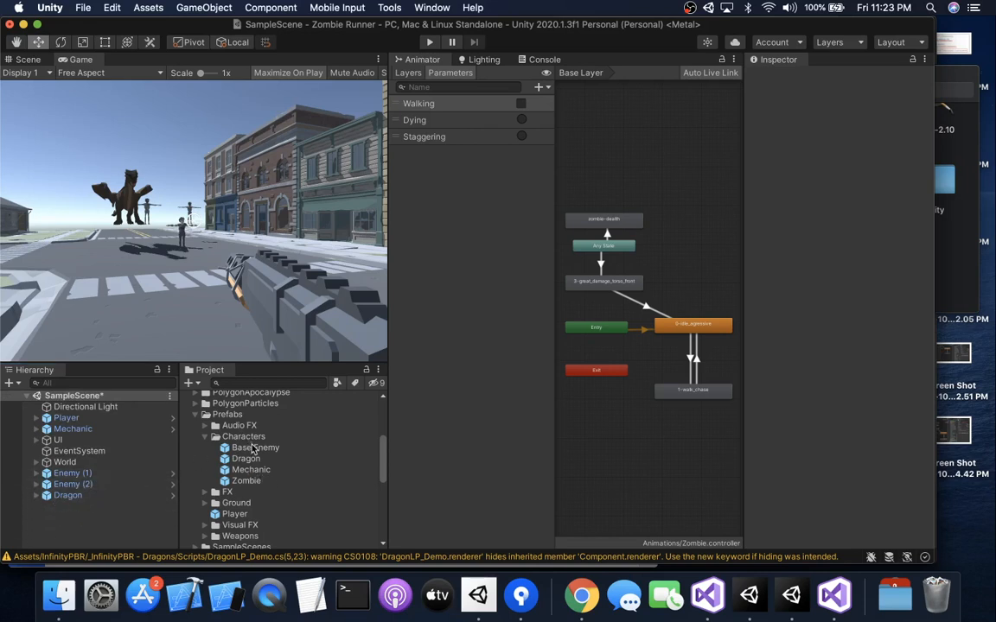
{"action": "left_click_drag", "start_coordinate": [254, 448], "coordinate": [73, 511]}
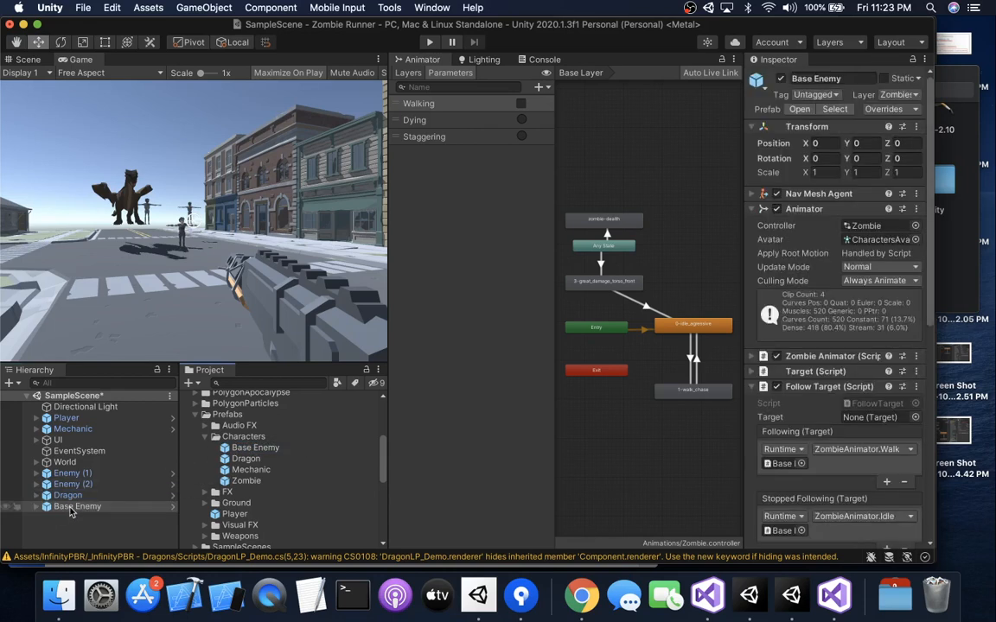
{"action": "left_click", "coordinate": [71, 512]}
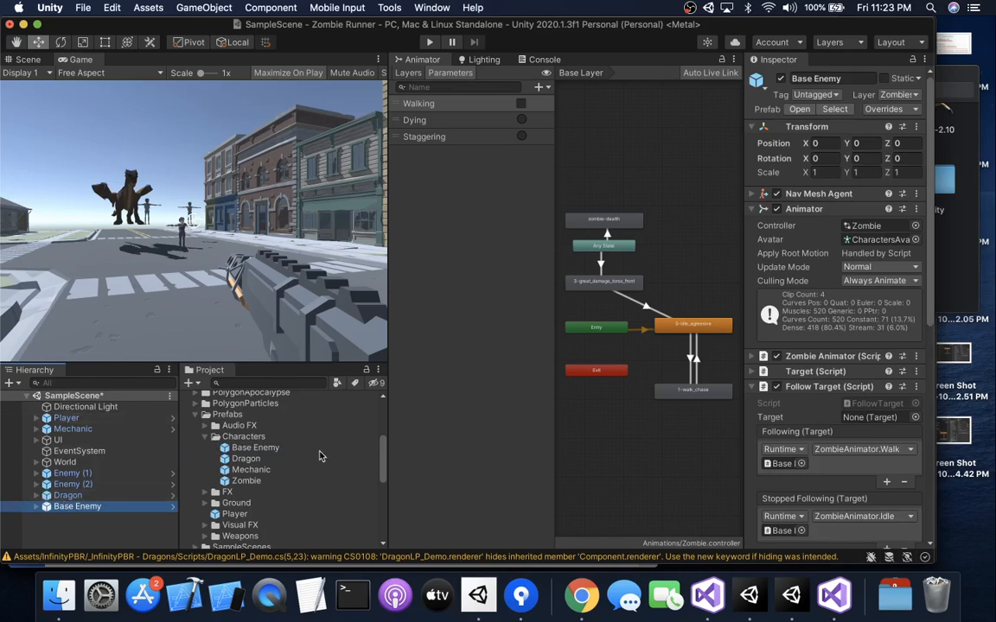
Create a folder named Old inside the Characters prefab folder
{"action": "right_click", "coordinate": [233, 437]}
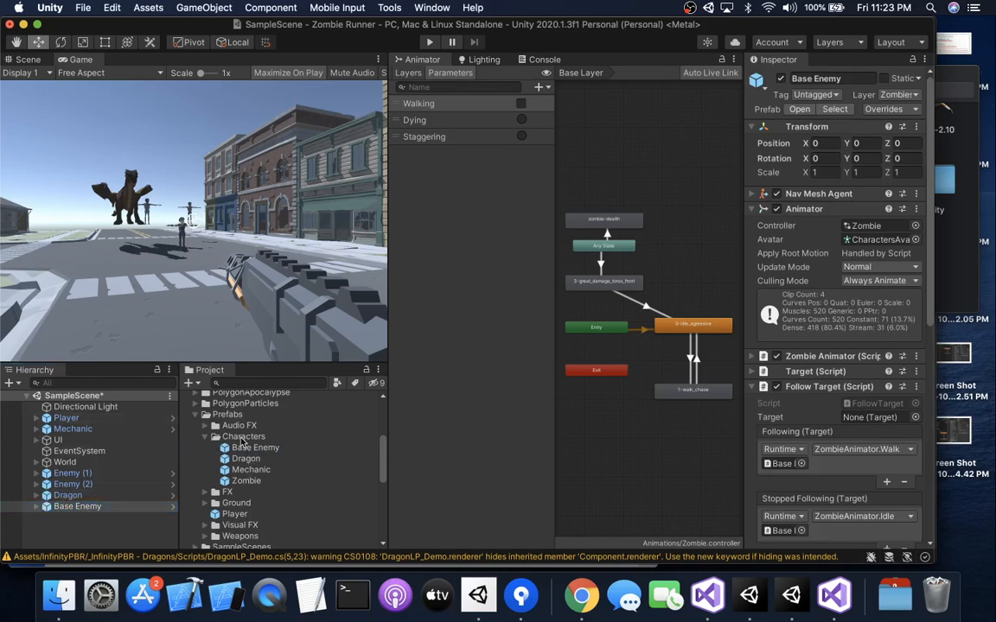
{"action": "mouse_move", "coordinate": [371, 212]}
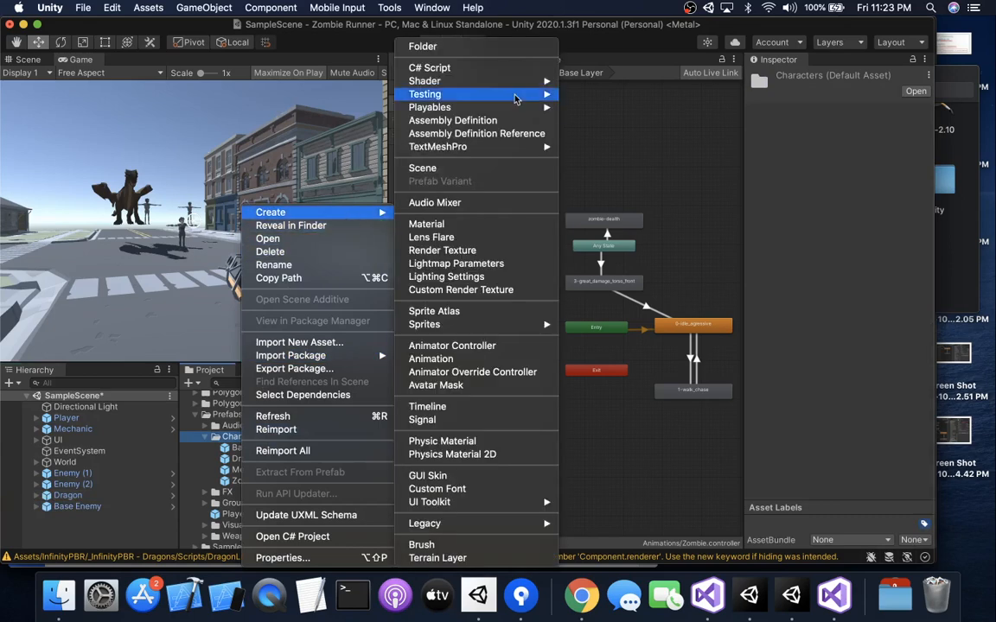
{"action": "left_click", "coordinate": [497, 47]}
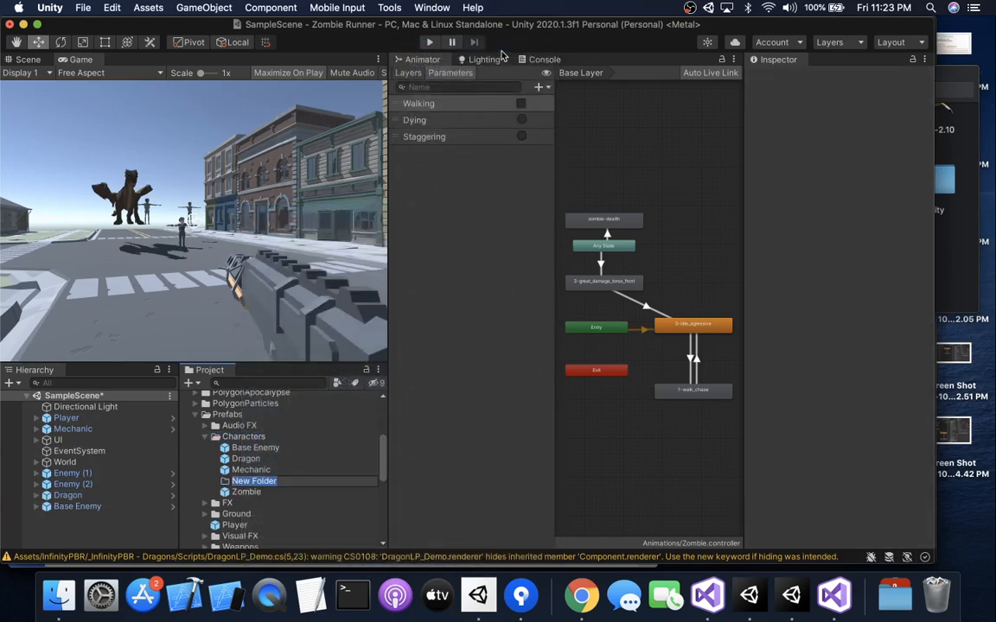
{"action": "type", "text": "Old"}
{"action": "key", "text": "Return"}
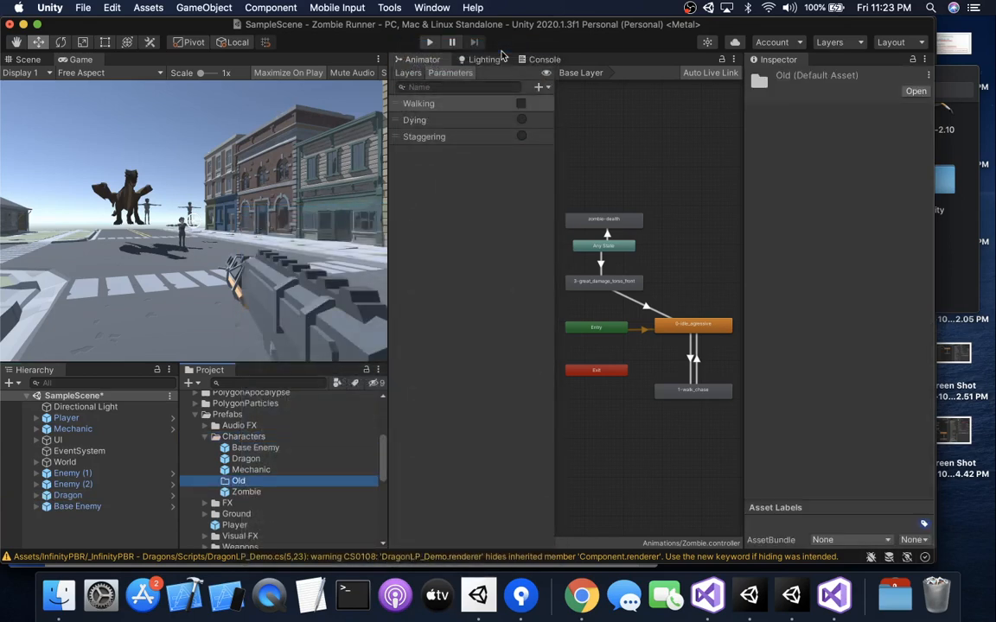
Move the Dragon, Mechanic and Zombie prefabs into the Old folder
{"action": "left_click", "coordinate": [244, 459]}
{"action": "left_click_drag", "start_coordinate": [236, 463], "coordinate": [239, 480]}
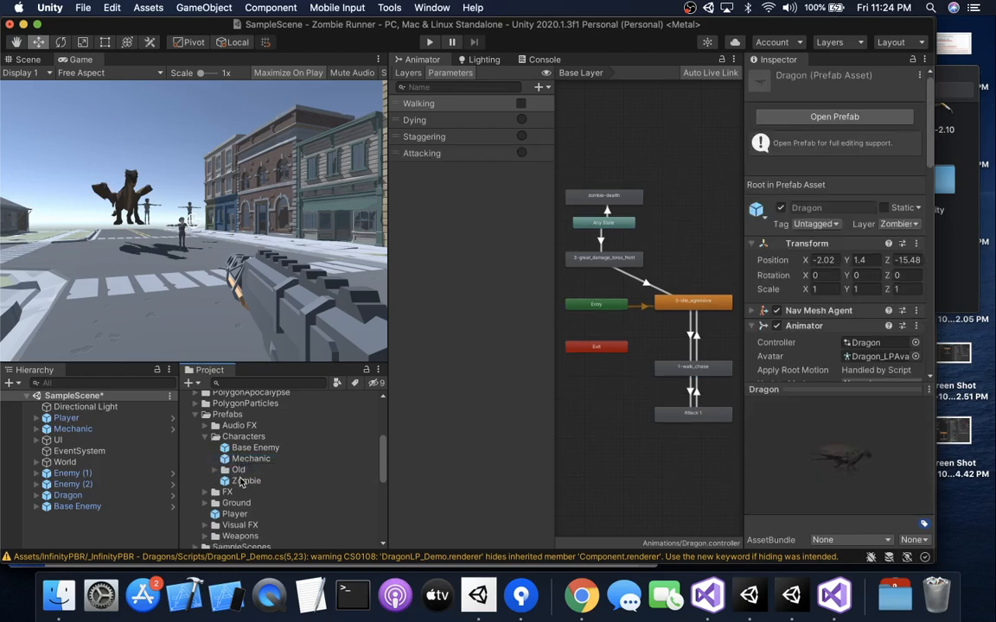
{"action": "mouse_move", "coordinate": [238, 460]}
{"action": "left_mouse_down"}
{"action": "mouse_move", "coordinate": [234, 468]}
{"action": "mouse_move", "coordinate": [238, 460]}
{"action": "left_mouse_up"}
{"action": "left_click", "coordinate": [240, 472]}
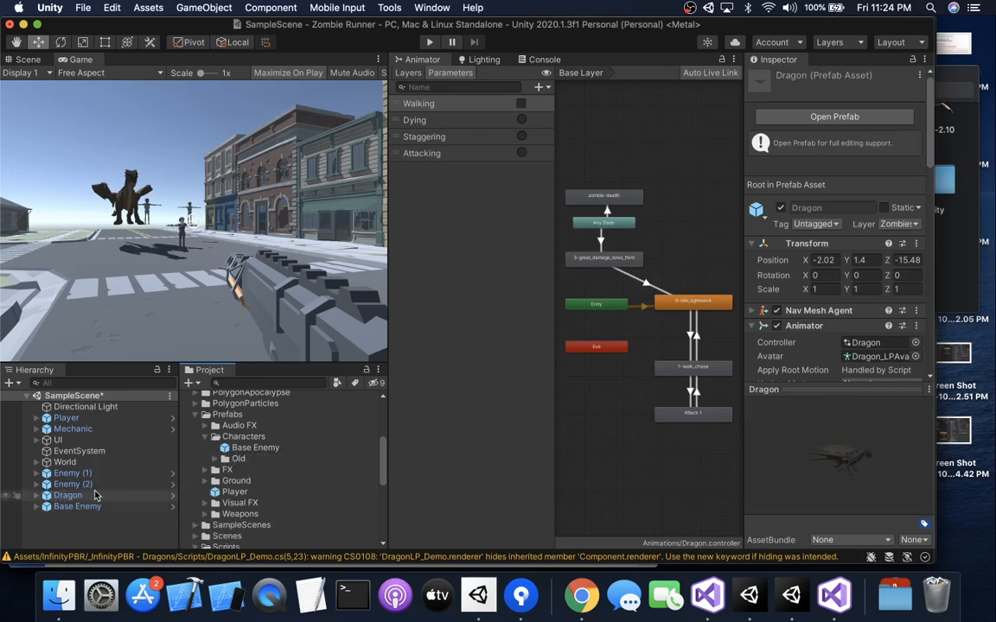
Unpack the scene's Dragon prefab instance and move its Dragon_LP model under the Base Enemy object
{"action": "right_click", "coordinate": [51, 499]}
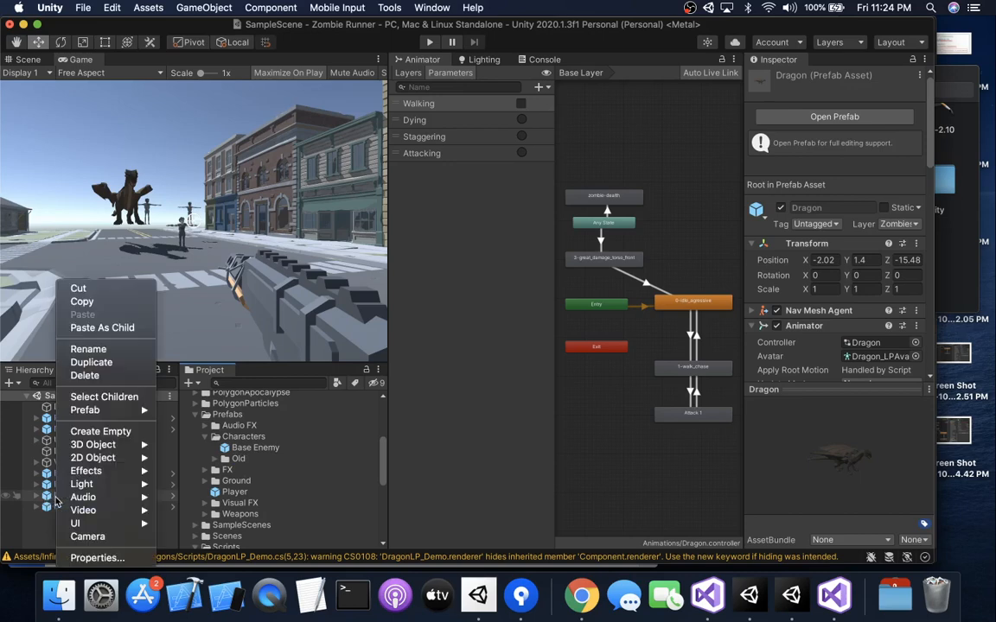
{"action": "mouse_move", "coordinate": [95, 410]}
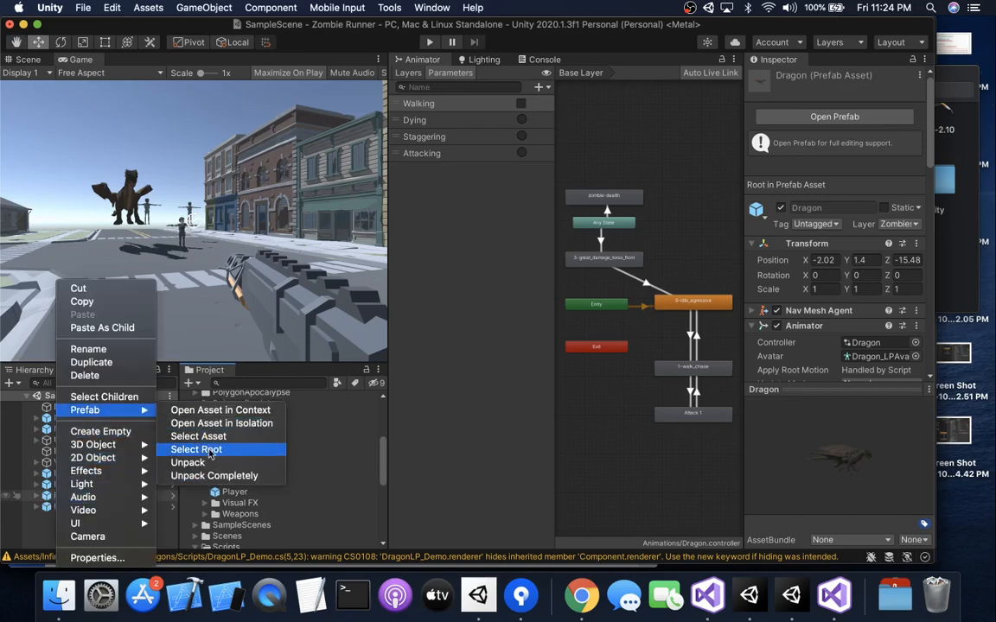
{"action": "left_click", "coordinate": [188, 463]}
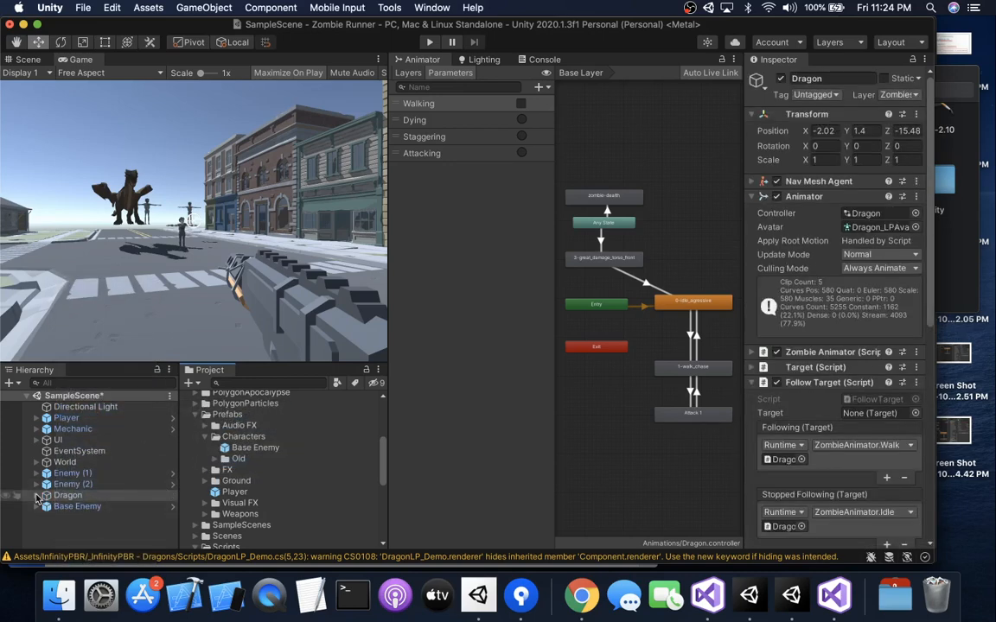
{"action": "left_click", "coordinate": [37, 496]}
{"action": "left_click", "coordinate": [84, 518]}
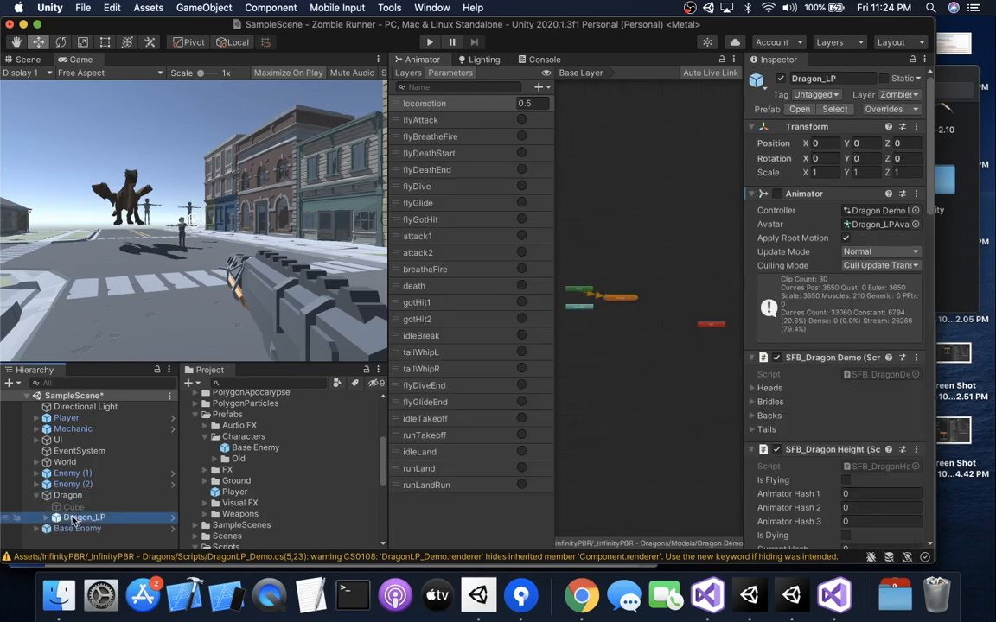
{"action": "left_click_drag", "start_coordinate": [83, 519], "coordinate": [77, 528]}
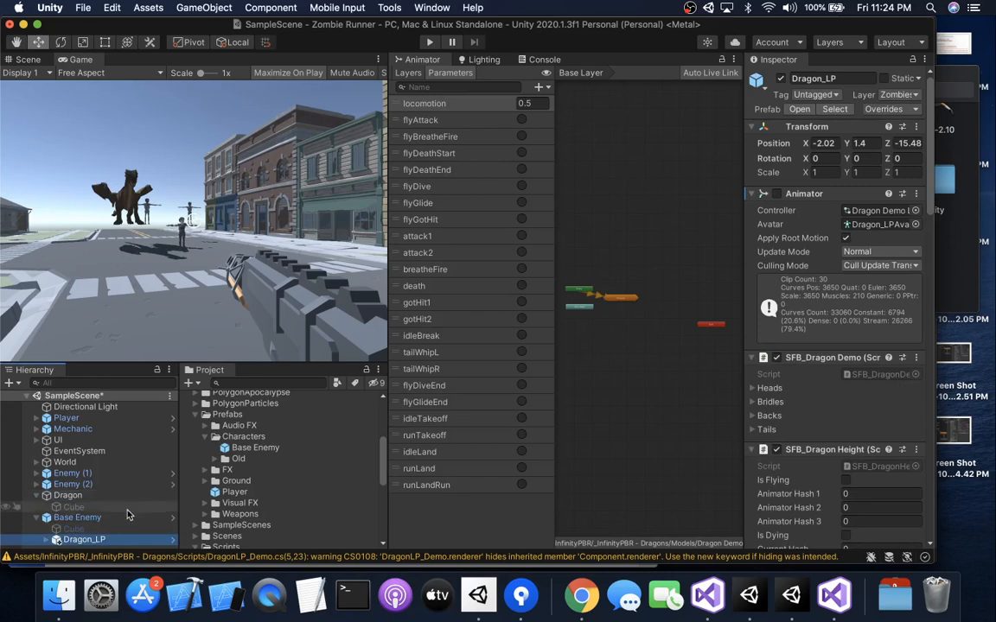
Set the Base Enemy instance's Animator avatar to Dragon_LPAvatar and its controller to Dragon
{"action": "left_click", "coordinate": [82, 517]}
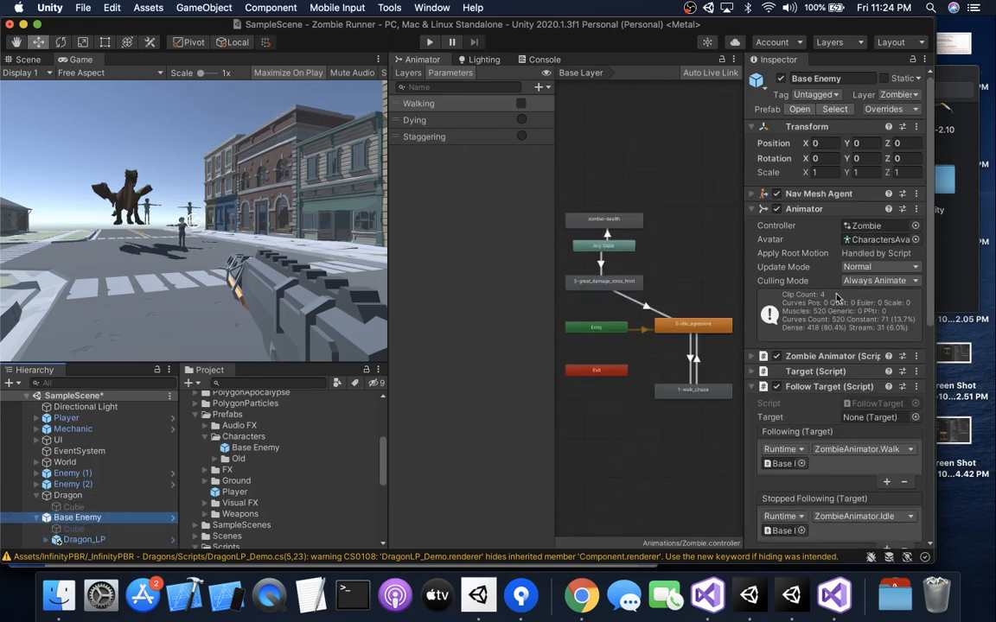
{"action": "left_click", "coordinate": [915, 239]}
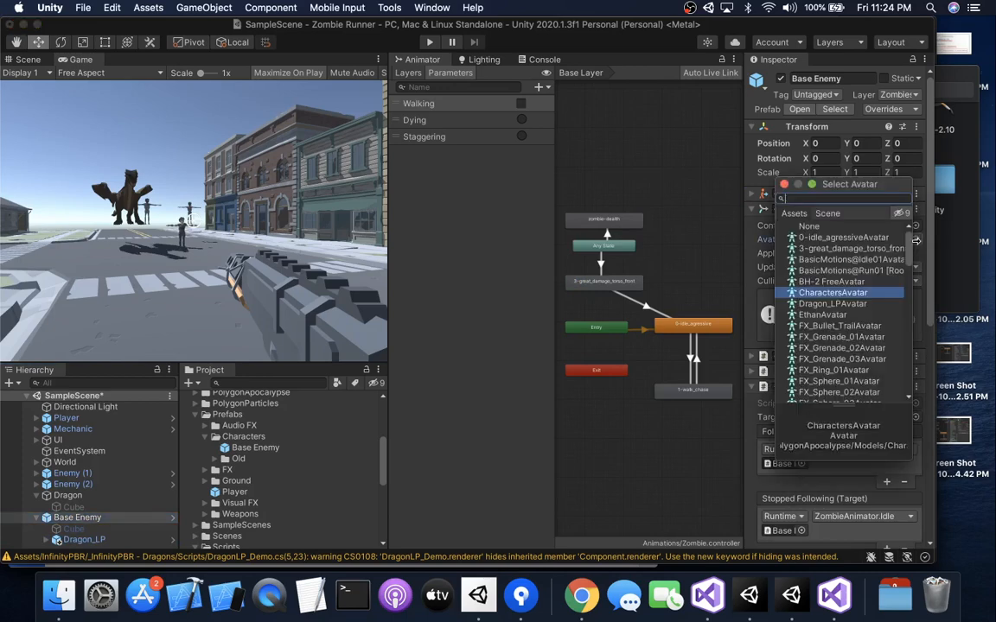
{"action": "left_click", "coordinate": [830, 305]}
{"action": "double_click", "coordinate": [825, 308]}
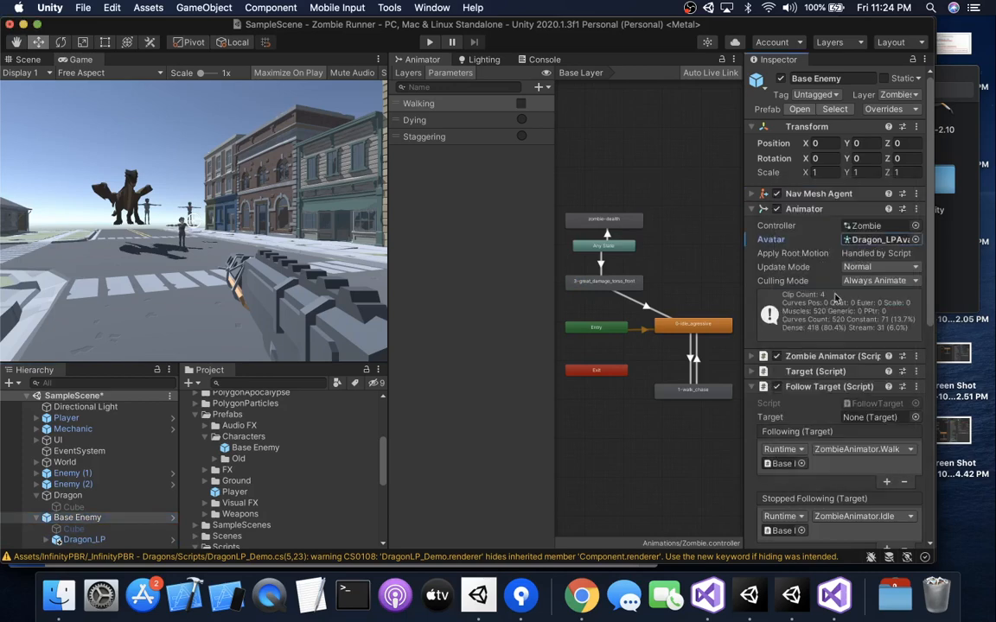
{"action": "left_click", "coordinate": [915, 226]}
{"action": "left_click", "coordinate": [896, 283]}
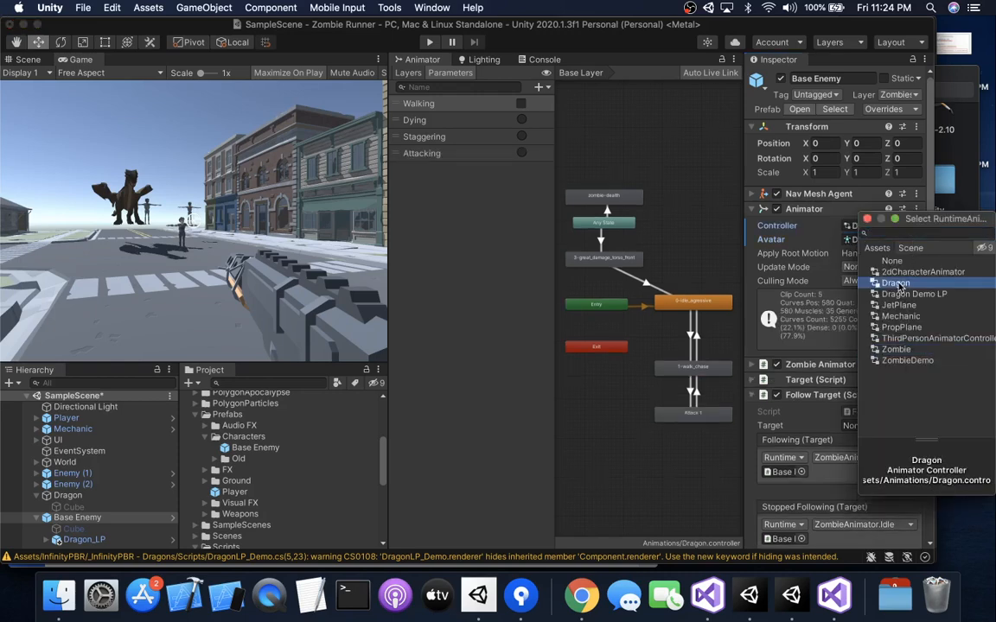
{"action": "left_click", "coordinate": [813, 259]}
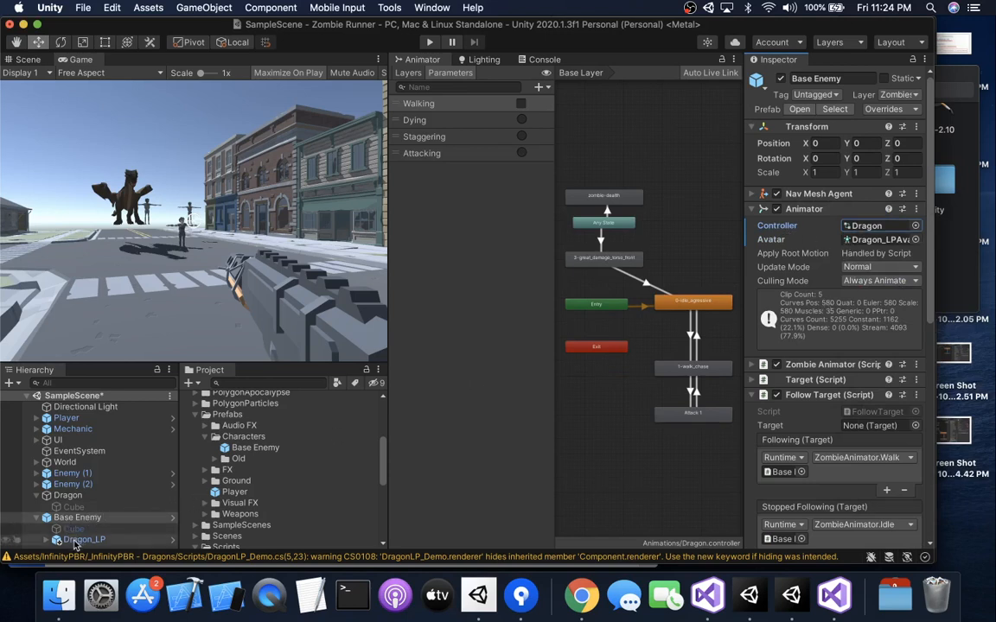
Save the modified Base Enemy instance as a prefab variant in the Characters folder and select the variant
{"action": "left_click_drag", "start_coordinate": [72, 519], "coordinate": [236, 435]}
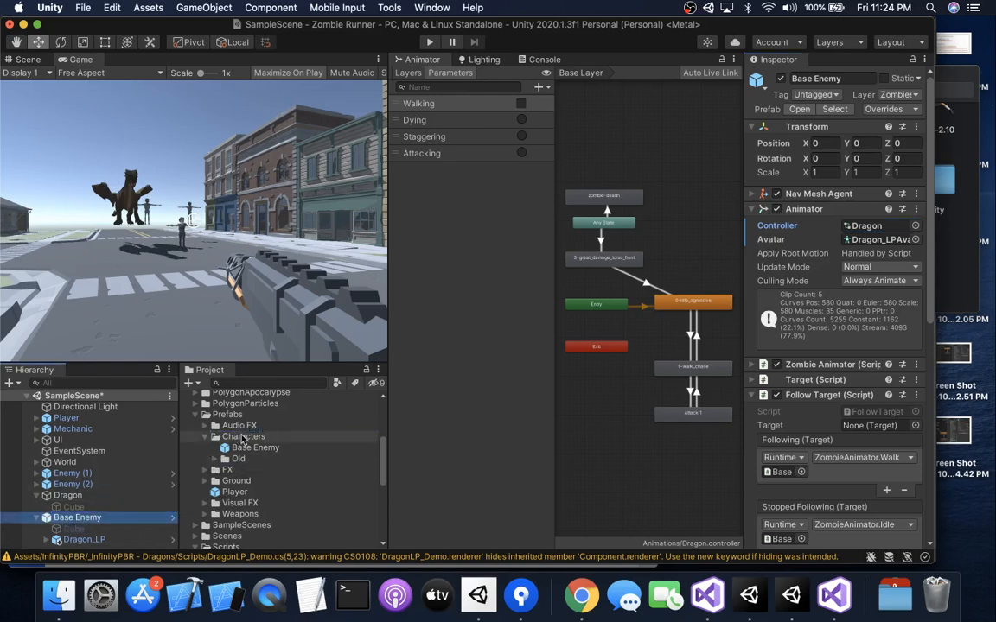
{"action": "left_click", "coordinate": [437, 214]}
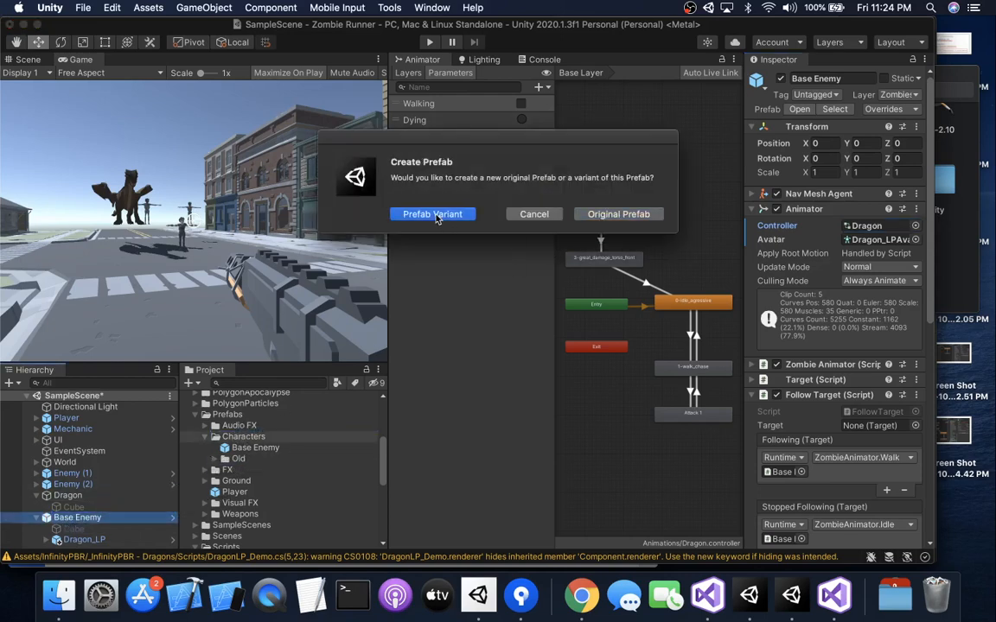
{"action": "left_click", "coordinate": [267, 449]}
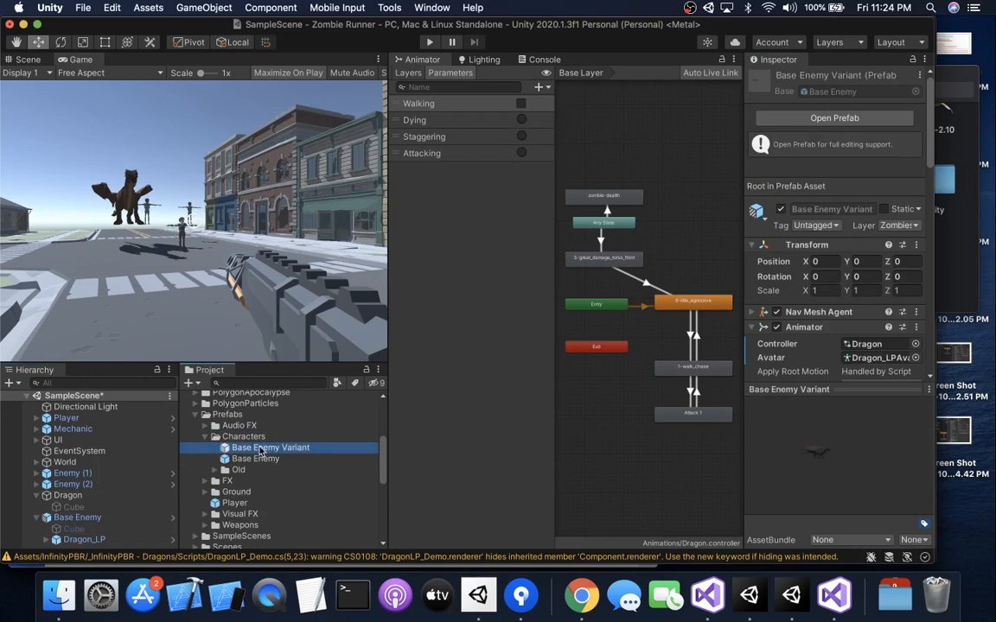
Rename the new Base Enemy prefab variant in the Characters folder as Dragon
{"action": "key", "text": "Return"}
{"action": "type", "text": "Dragon"}
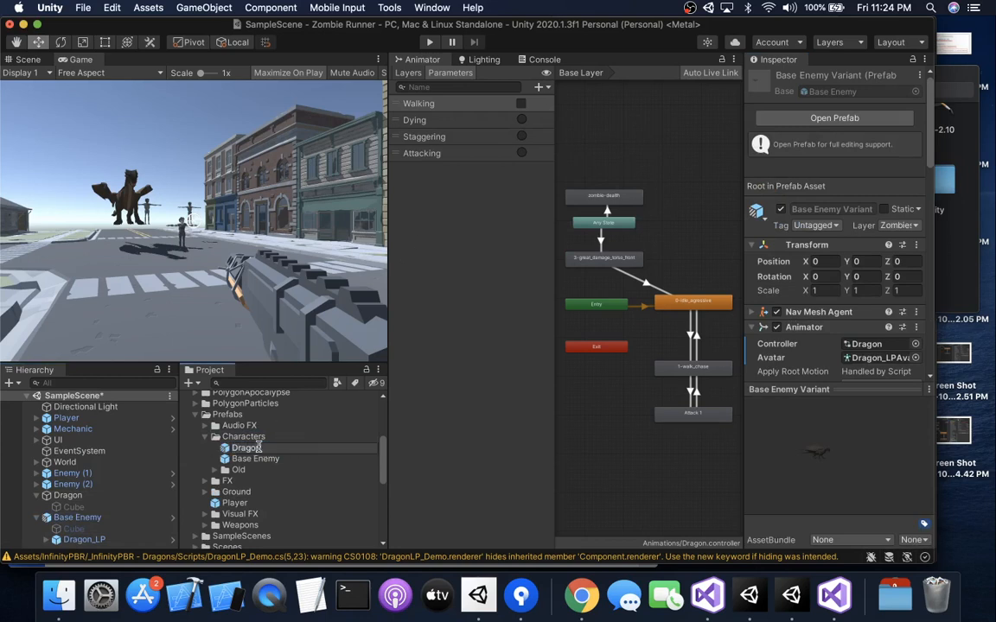
{"action": "key", "text": "Return"}
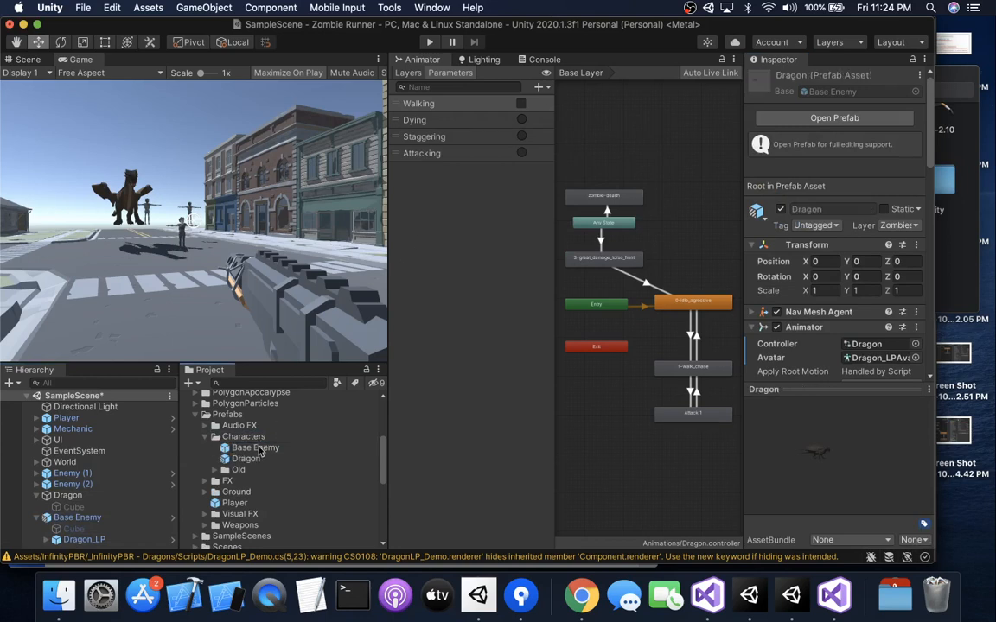
Delete the Base Enemy instance and the unpacked Dragon object from the scene
{"action": "left_click", "coordinate": [64, 519]}
{"action": "right_click", "coordinate": [65, 519]}
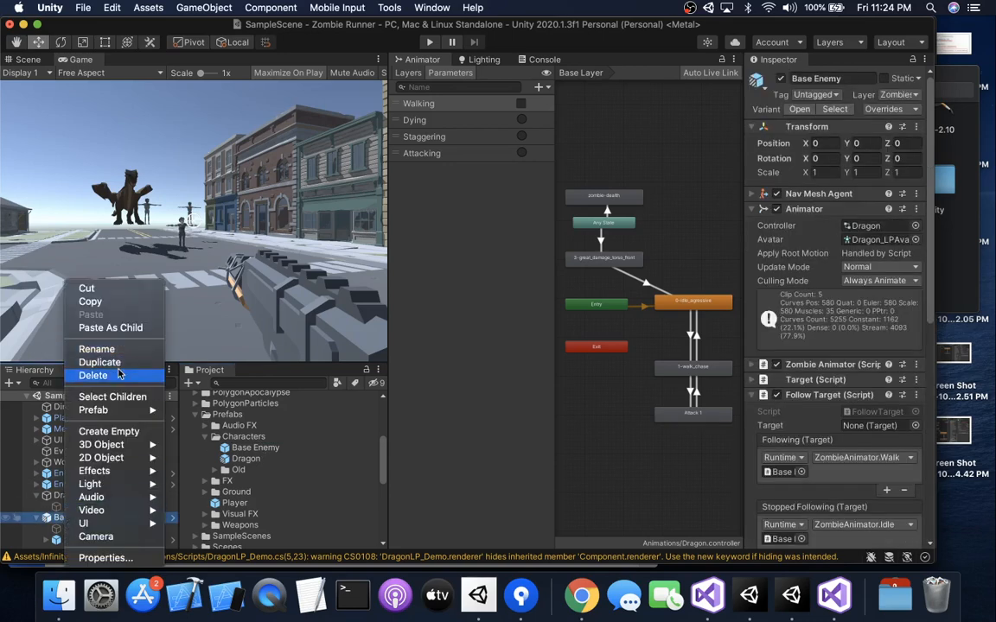
{"action": "left_click", "coordinate": [119, 373]}
{"action": "left_click", "coordinate": [59, 496]}
{"action": "right_click", "coordinate": [60, 498]}
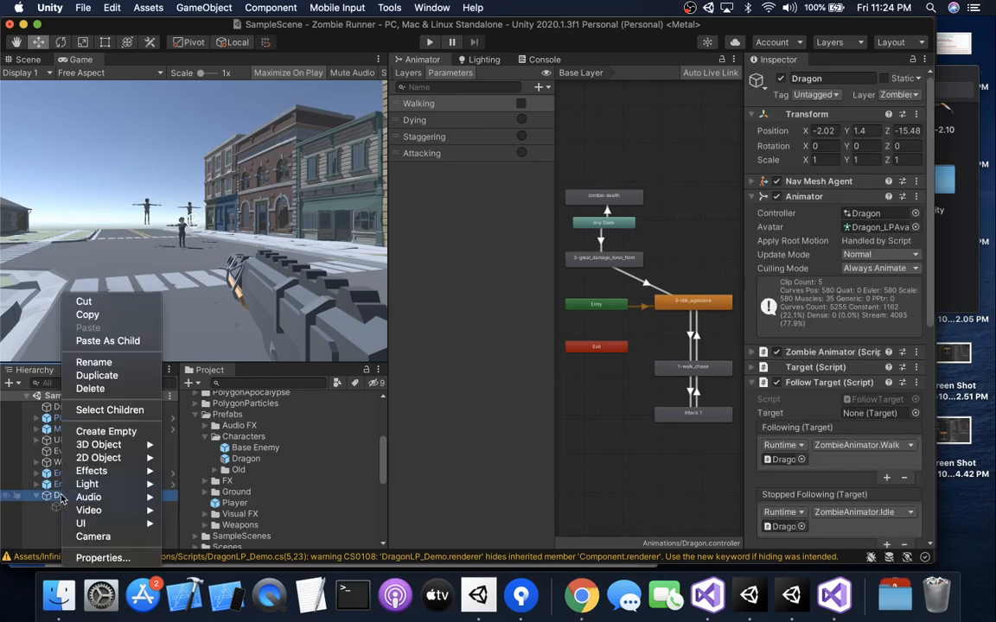
{"action": "left_click", "coordinate": [90, 388]}
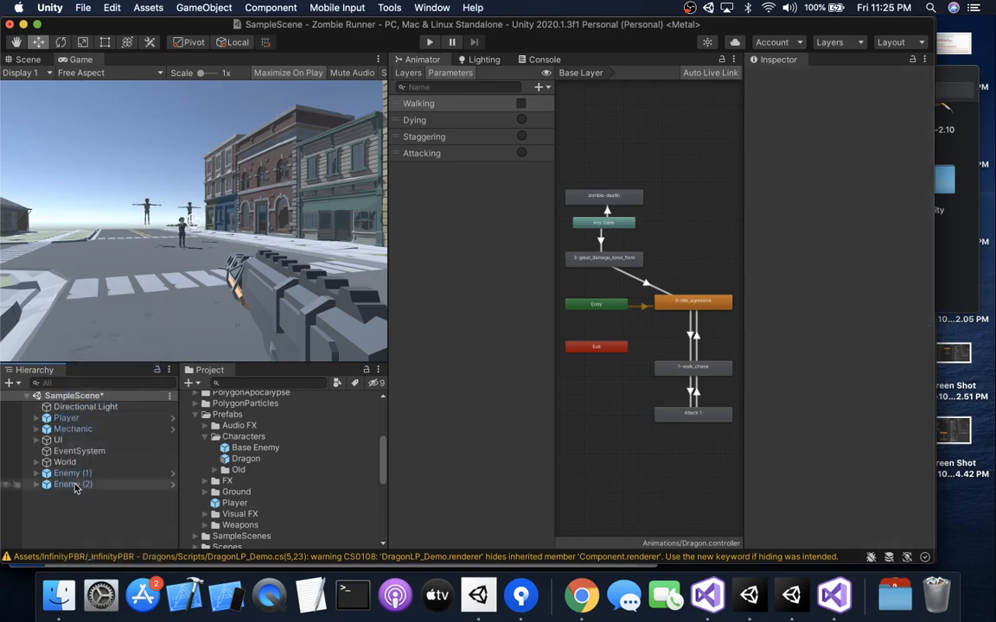
Rename the Enemy (2) object in the scene as Zombie
{"action": "left_click", "coordinate": [73, 487]}
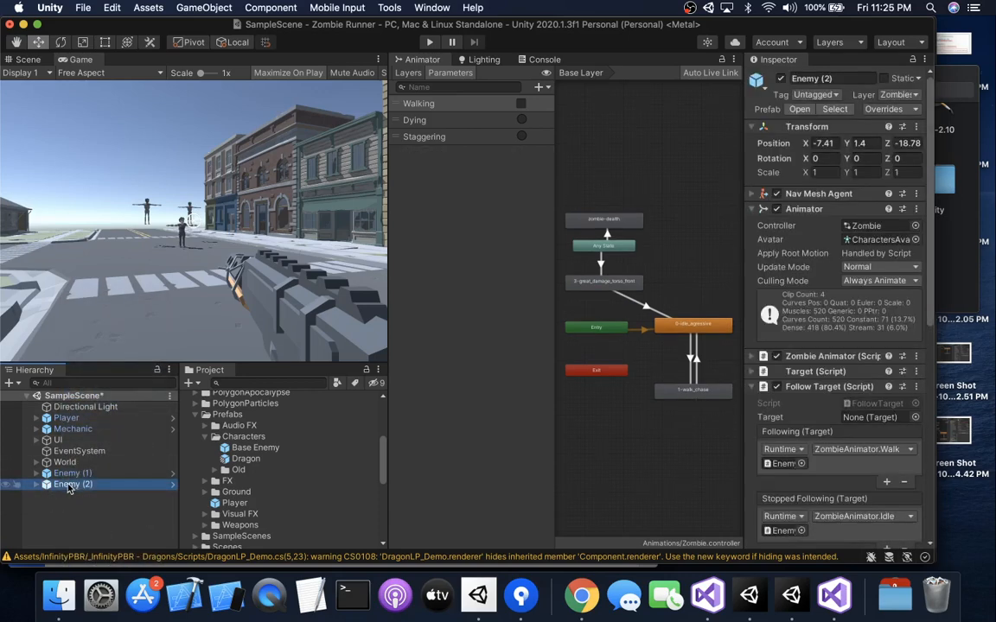
{"action": "key", "text": "Return"}
{"action": "type", "text": "Zombie"}
{"action": "key", "text": "Return"}
Expand the scene's Zombie object and add a Base Enemy prefab instance to the scene
{"action": "left_click", "coordinate": [37, 485]}
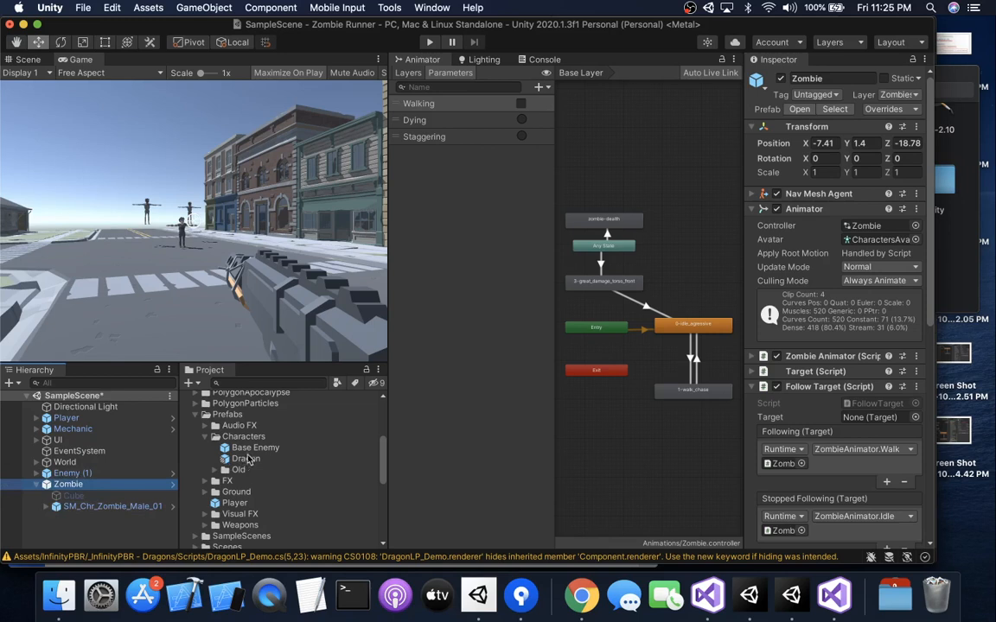
{"action": "left_click_drag", "start_coordinate": [253, 447], "coordinate": [69, 517]}
{"action": "left_click", "coordinate": [511, 237]}
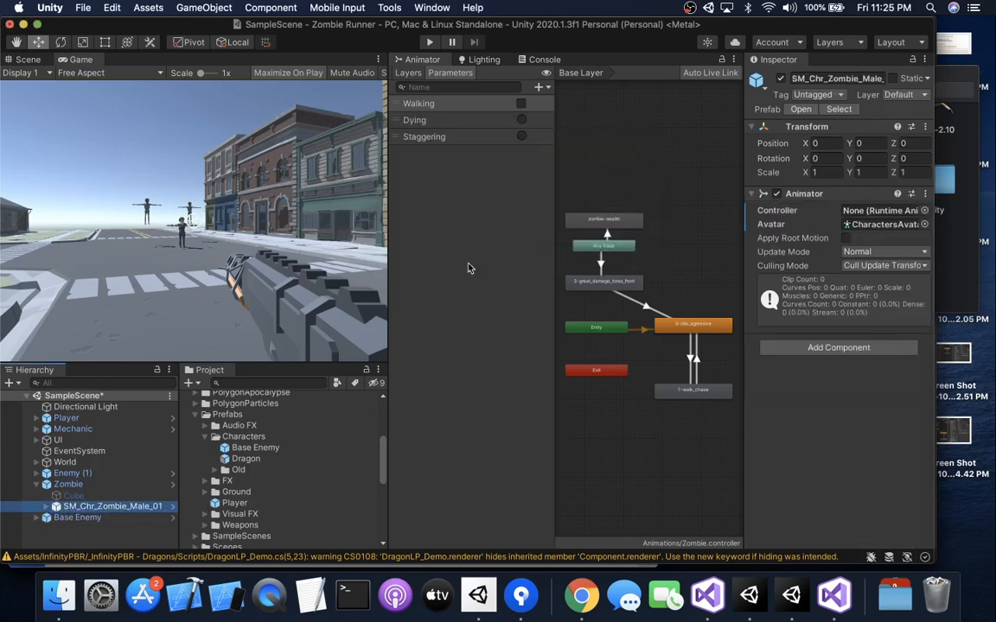
Unpack the scene's Zombie prefab instance and move its SM_Chr_Zombie_Male_01 model under the Base Enemy object
{"action": "left_click", "coordinate": [71, 485]}
{"action": "right_click", "coordinate": [85, 489]}
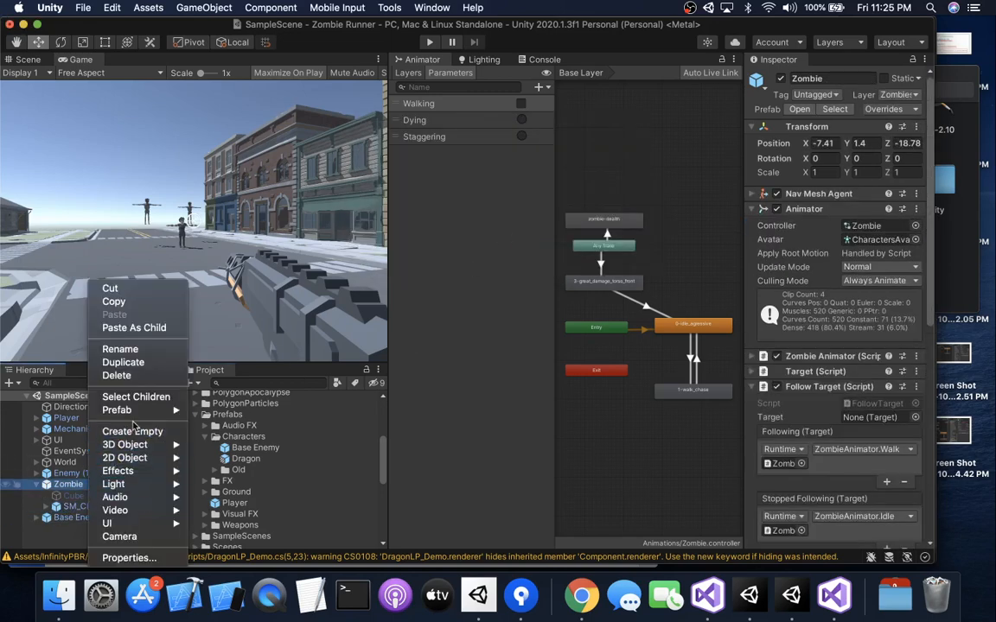
{"action": "mouse_move", "coordinate": [130, 410]}
{"action": "left_click", "coordinate": [241, 466]}
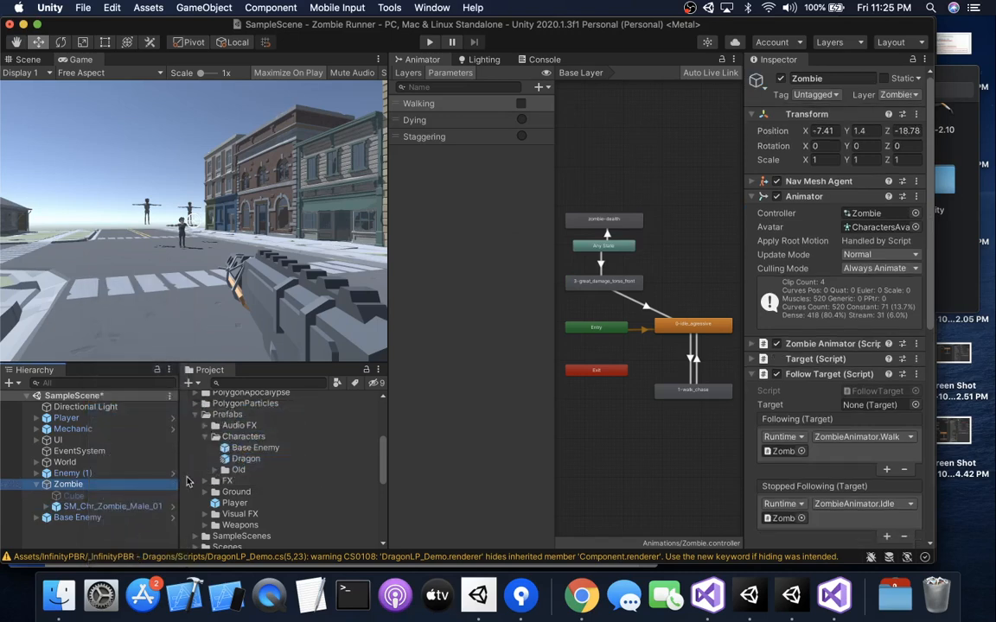
{"action": "left_click_drag", "start_coordinate": [86, 507], "coordinate": [69, 518]}
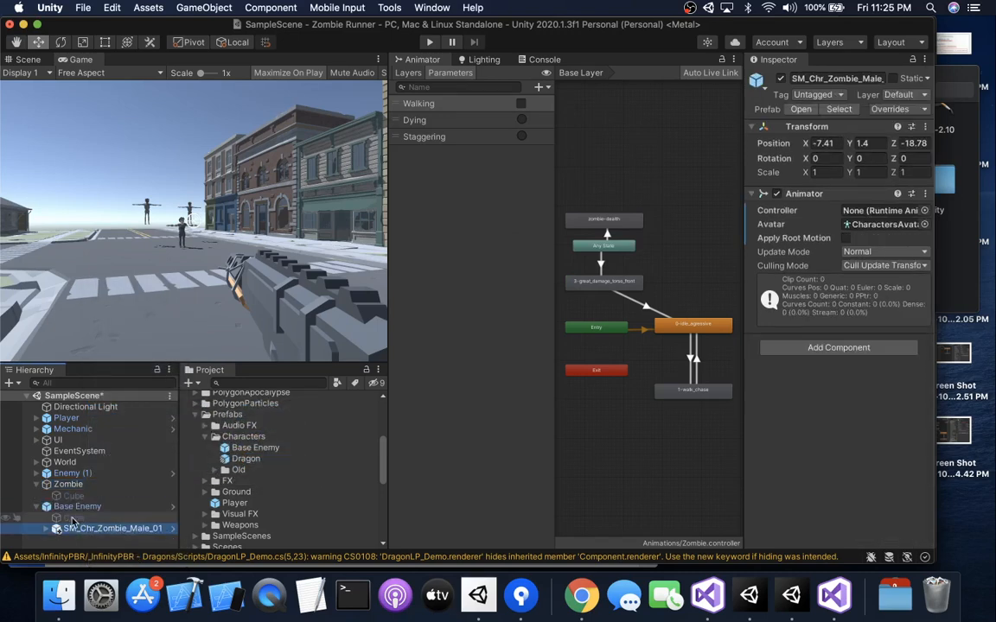
Rename the Base Enemy instance holding the zombie model as Zombie
{"action": "left_click", "coordinate": [77, 506]}
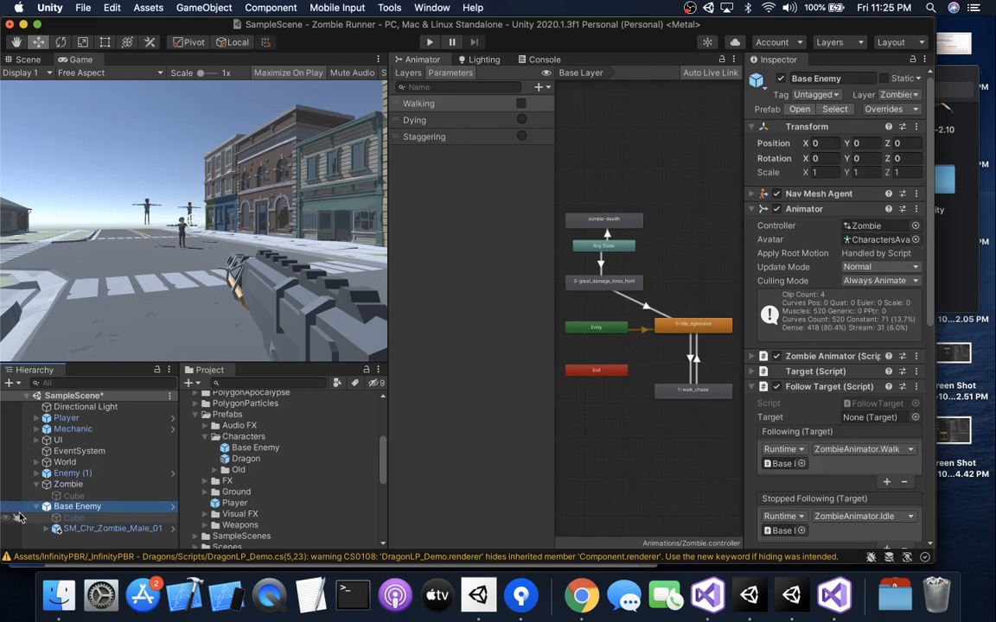
{"action": "left_click", "coordinate": [67, 508]}
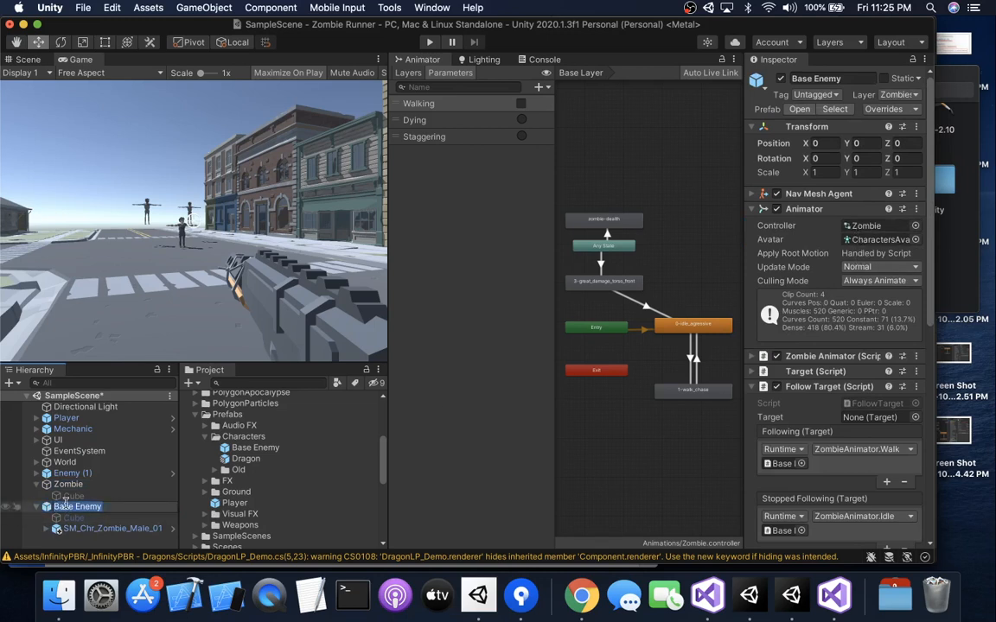
{"action": "type", "text": "Zombie"}
{"action": "key", "text": "Return"}
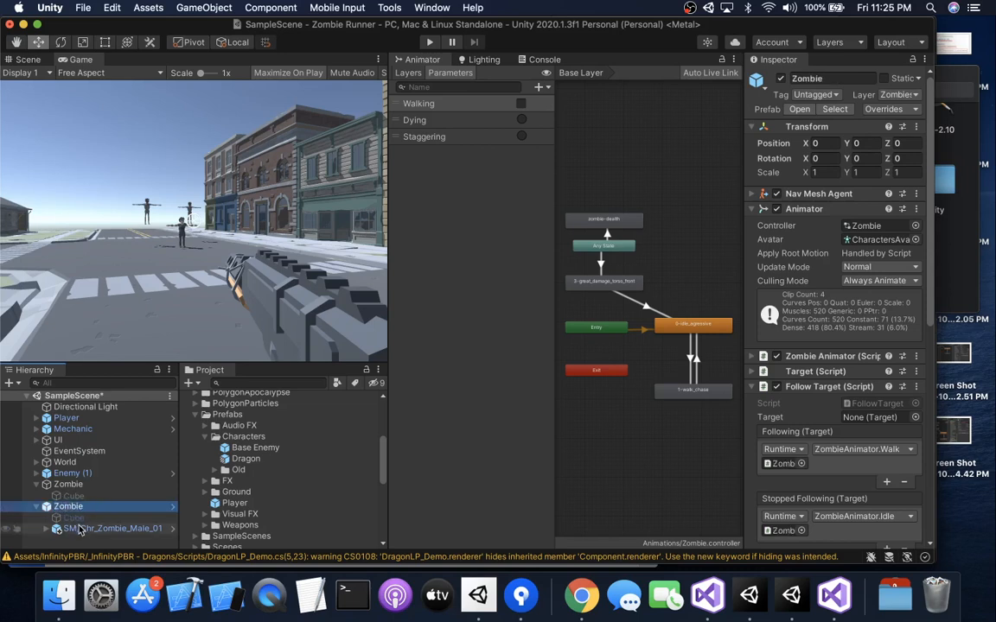
Set the position of the SM_Chr_Zombie_Male_01 model to 0, 0, 0
{"action": "left_click", "coordinate": [80, 529]}
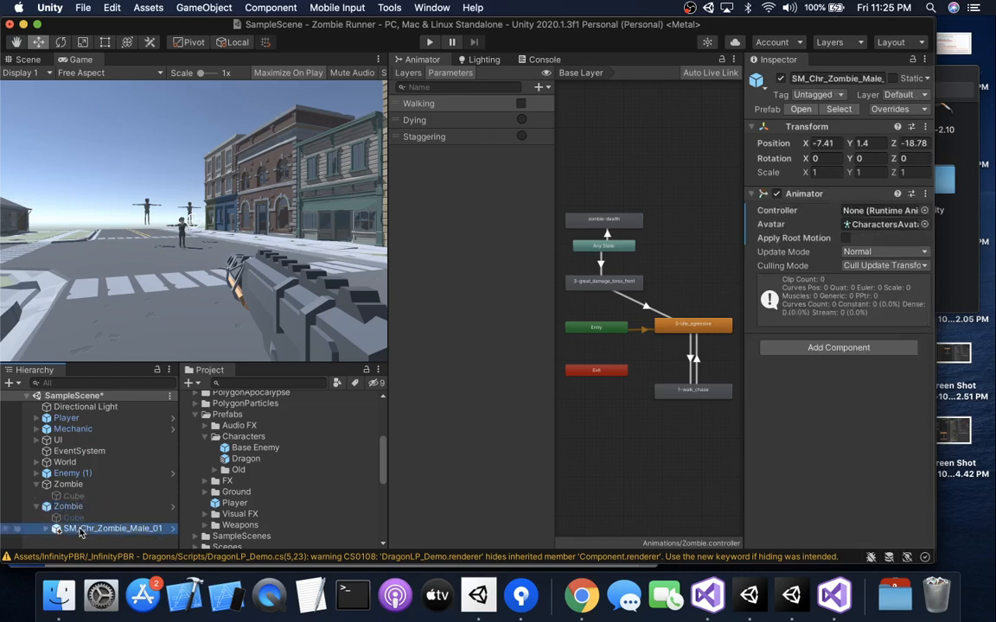
{"action": "left_click", "coordinate": [825, 143]}
{"action": "type", "text": "0"}
{"action": "key", "text": "Tab"}
{"action": "type", "text": "0"}
{"action": "key", "text": "Tab"}
{"action": "type", "text": "0"}
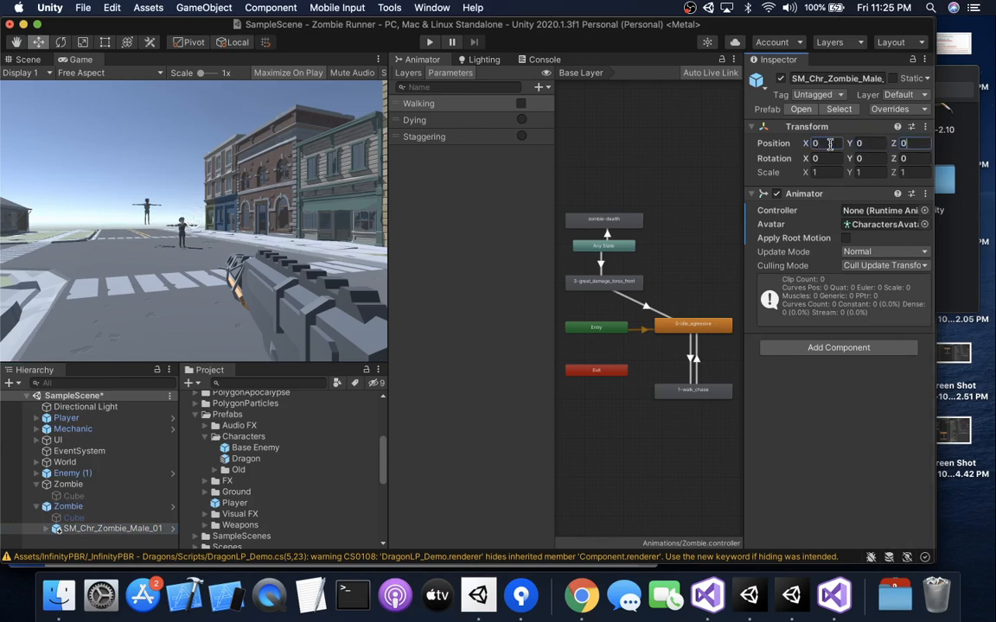
Save the new Zombie instance as a prefab variant in the Characters folder
{"action": "left_click", "coordinate": [77, 508]}
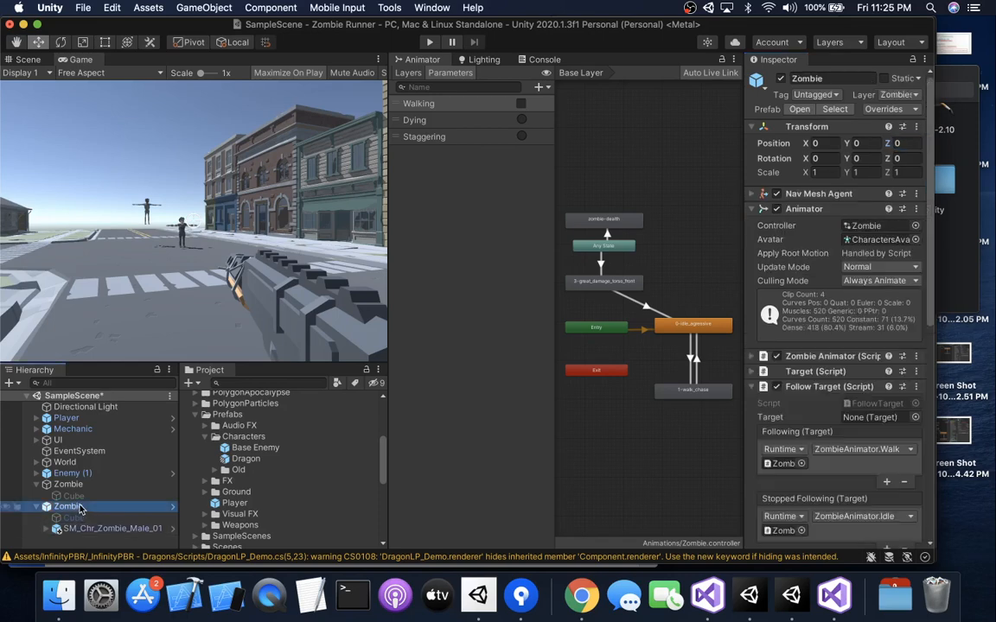
{"action": "left_click_drag", "start_coordinate": [72, 512], "coordinate": [238, 438]}
{"action": "left_click", "coordinate": [447, 214]}
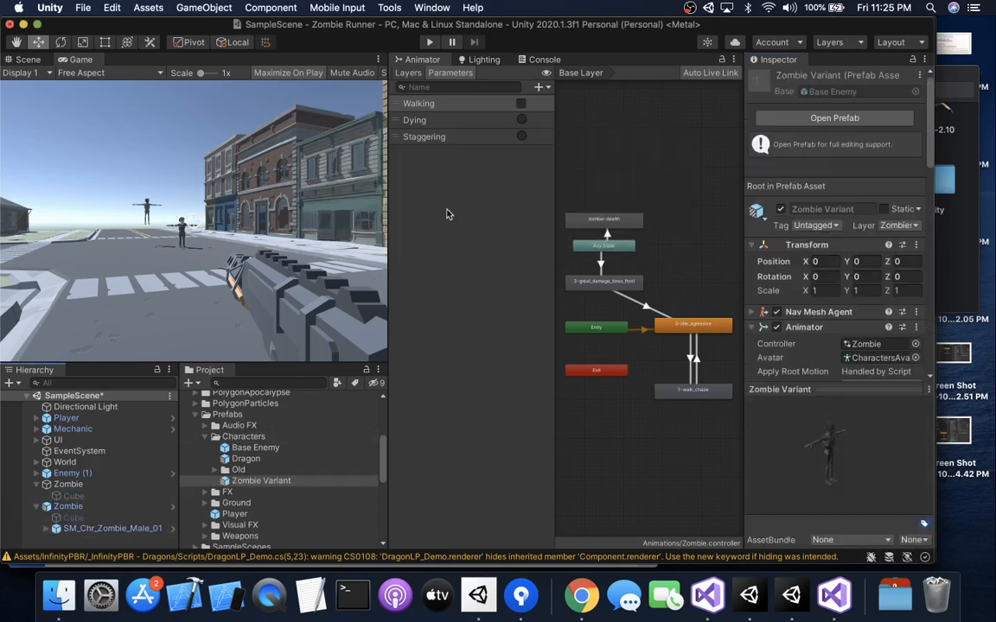
Set the Dragon_LP model's position to 0, 0, 0 inside the Dragon prefab, save it and return to the scene
{"action": "left_click", "coordinate": [253, 459]}
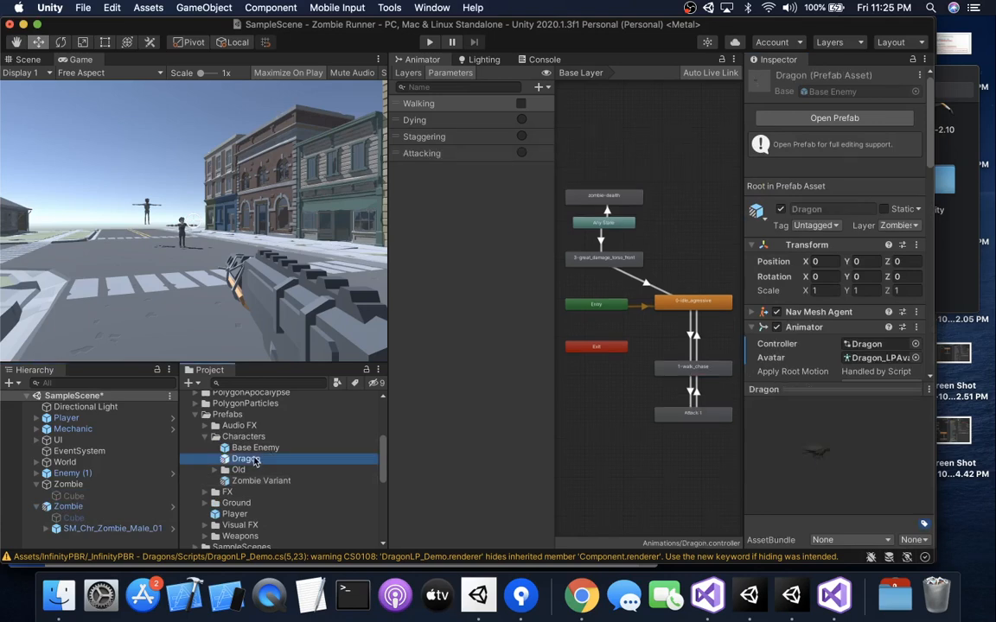
{"action": "double_click", "coordinate": [250, 460]}
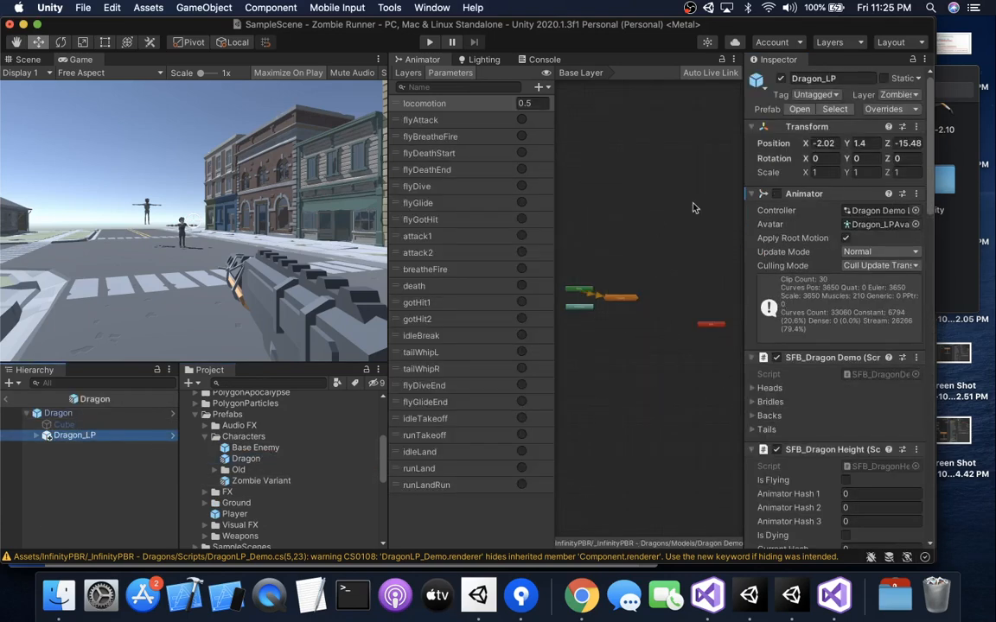
{"action": "left_click", "coordinate": [830, 140]}
{"action": "type", "text": "0"}
{"action": "key", "text": "Tab"}
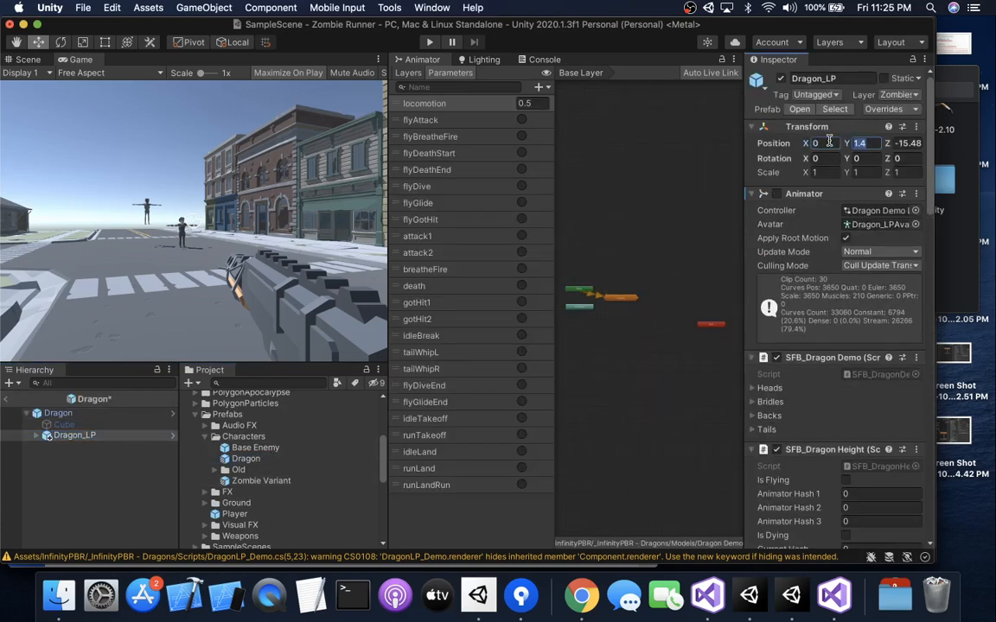
{"action": "type", "text": "0"}
{"action": "key", "text": "Tab"}
{"action": "type", "text": "0"}
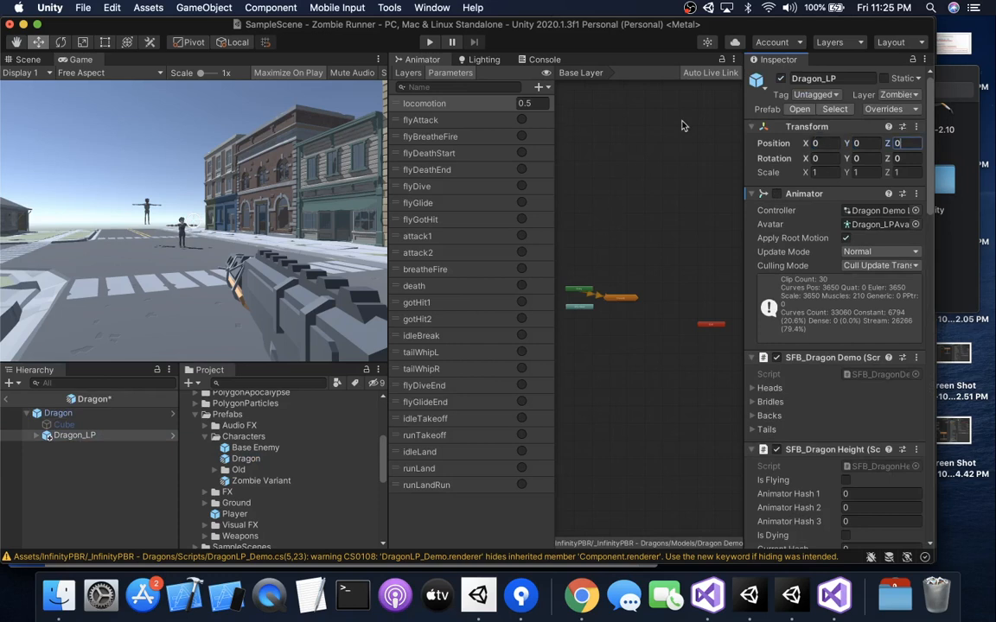
{"action": "key", "text": "super+s"}
{"action": "left_click", "coordinate": [10, 401]}
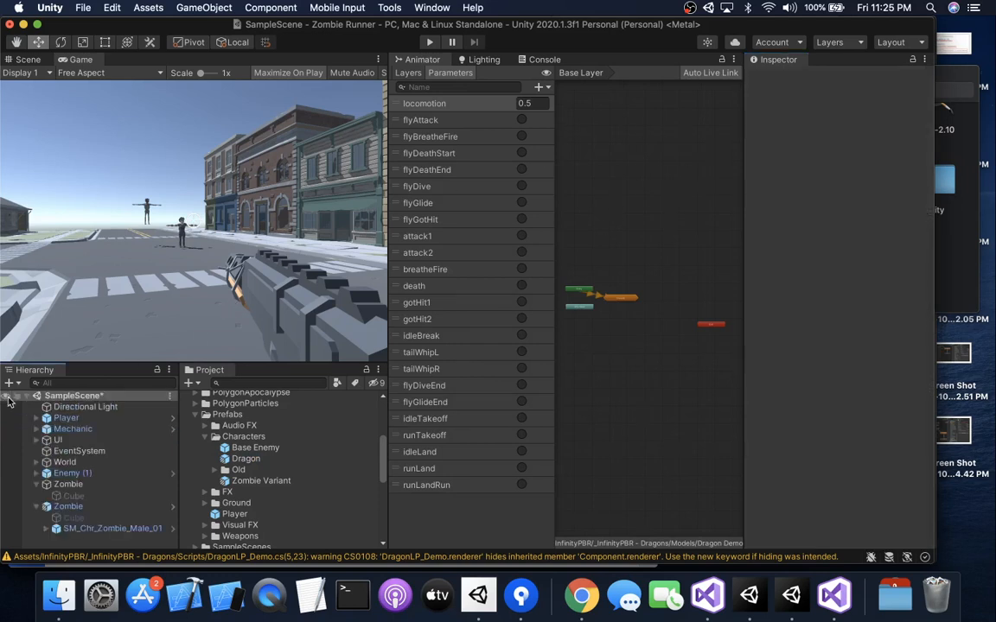
Delete both Zombie objects from the scene
{"action": "right_click", "coordinate": [70, 511]}
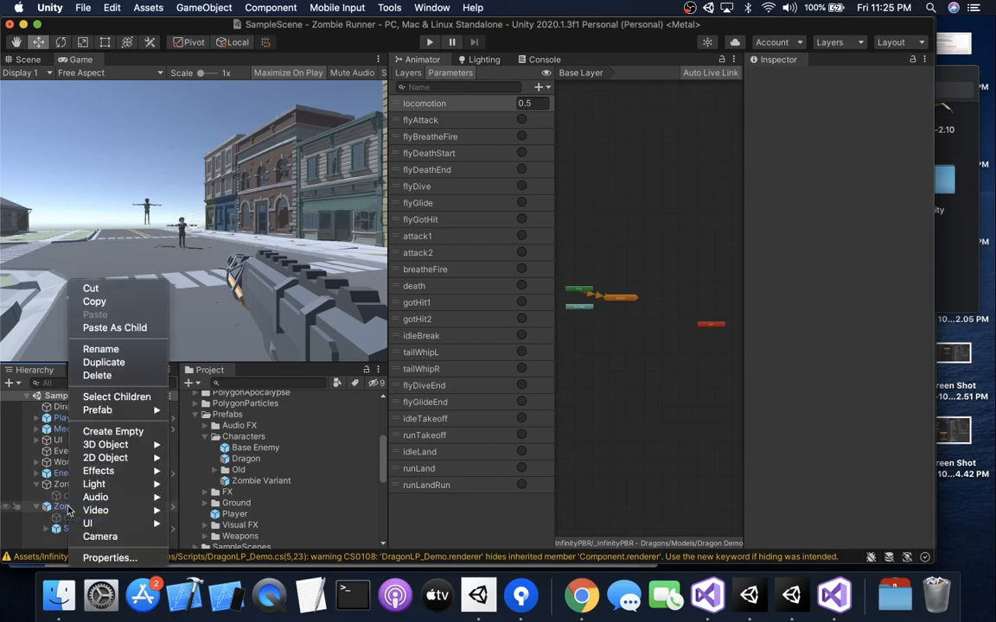
{"action": "left_click", "coordinate": [117, 375]}
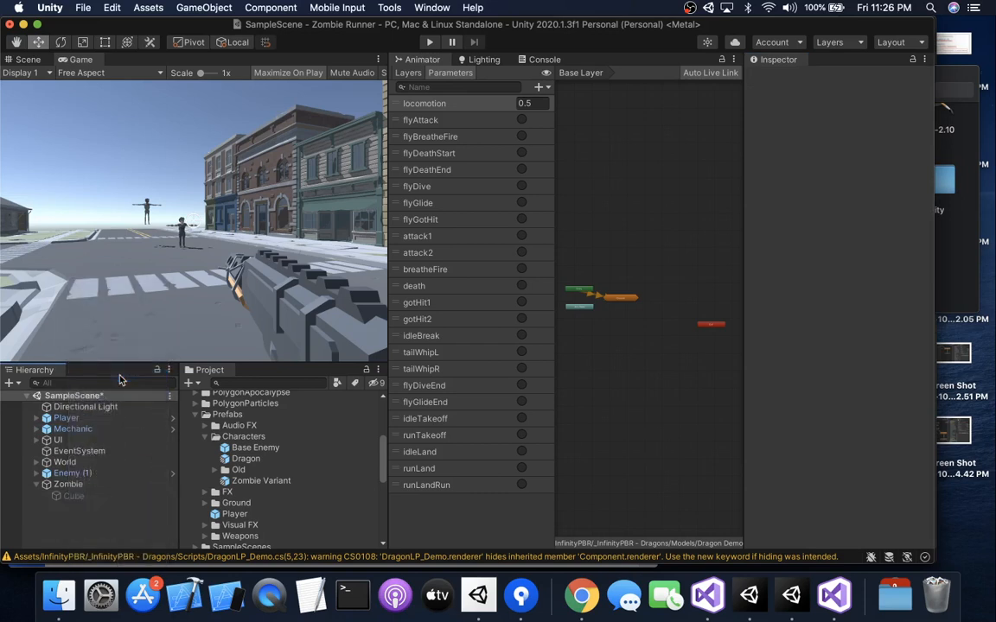
{"action": "right_click", "coordinate": [73, 487]}
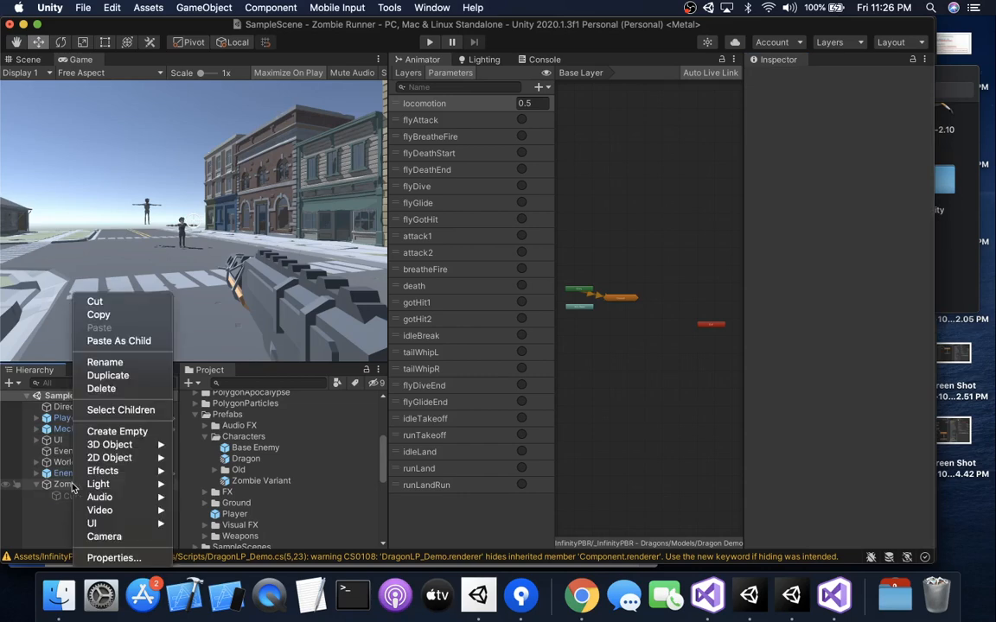
{"action": "left_click", "coordinate": [113, 390]}
Unpack the Mechanic prefab instance in the scene
{"action": "left_click", "coordinate": [62, 429]}
{"action": "right_click", "coordinate": [62, 429]}
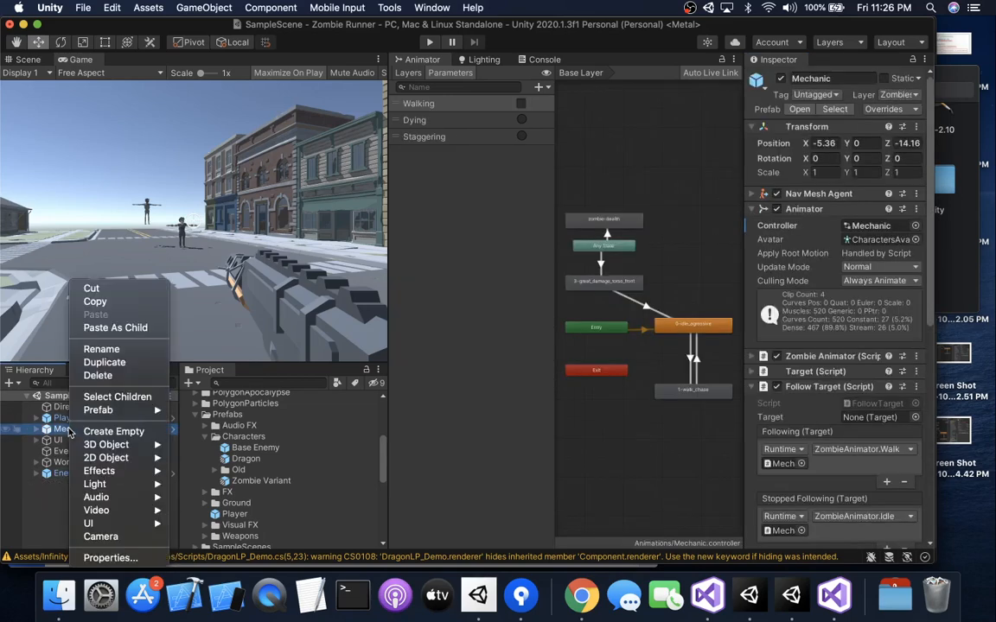
{"action": "mouse_move", "coordinate": [108, 410]}
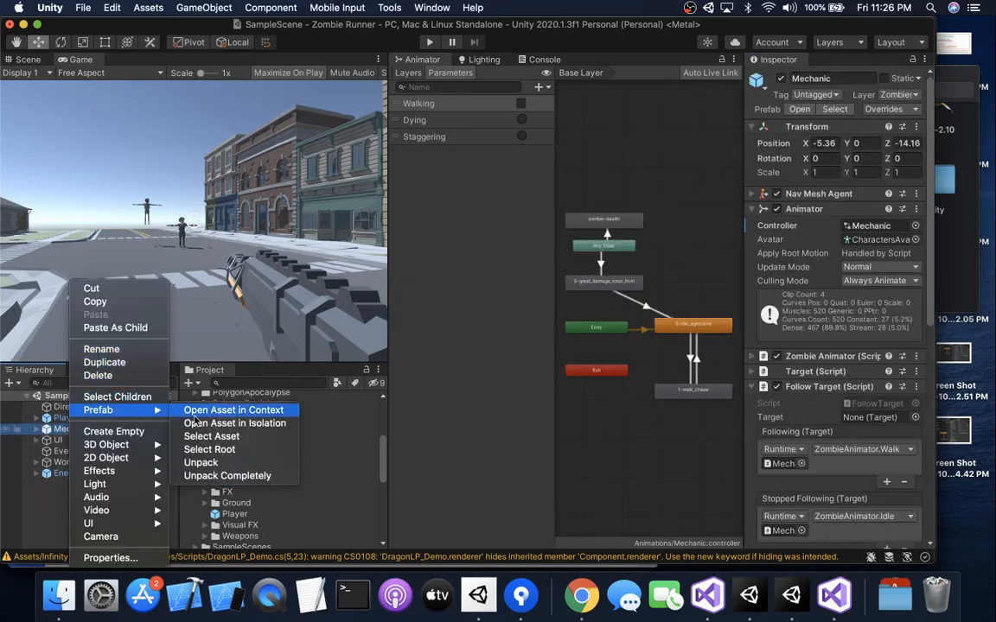
{"action": "left_click", "coordinate": [201, 462]}
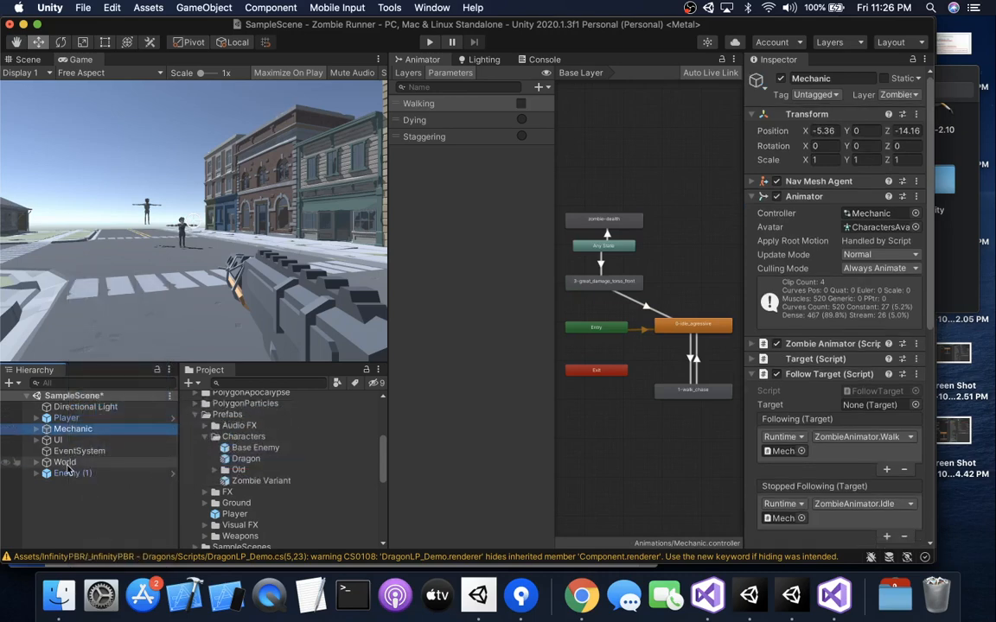
Delete the Enemy (1) object from the scene and add a Base Enemy prefab instance
{"action": "left_click", "coordinate": [69, 473]}
{"action": "right_click", "coordinate": [69, 472]}
{"action": "left_click", "coordinate": [91, 344]}
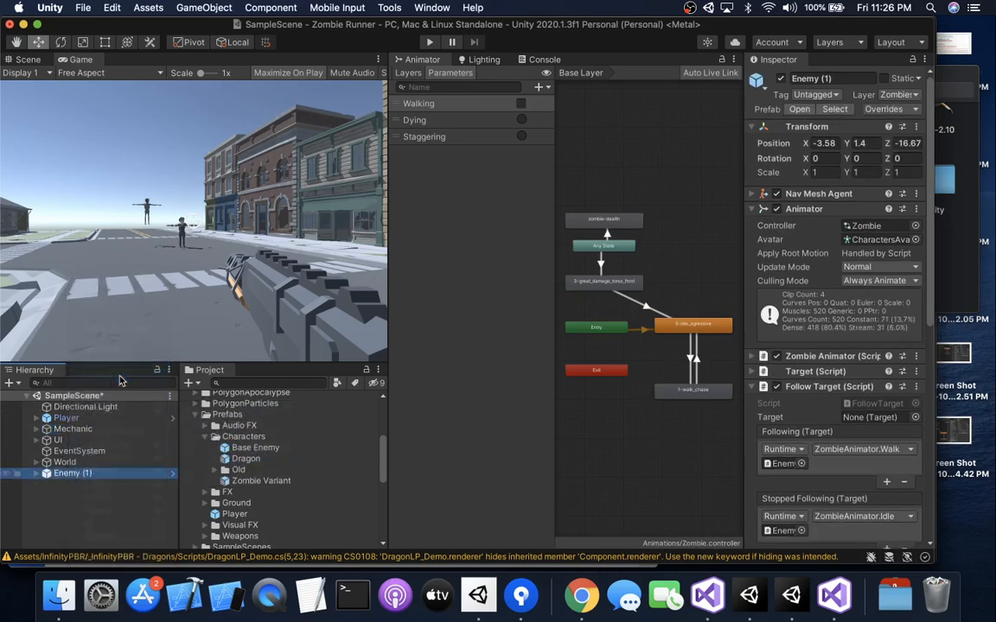
{"action": "left_click_drag", "start_coordinate": [247, 450], "coordinate": [80, 474]}
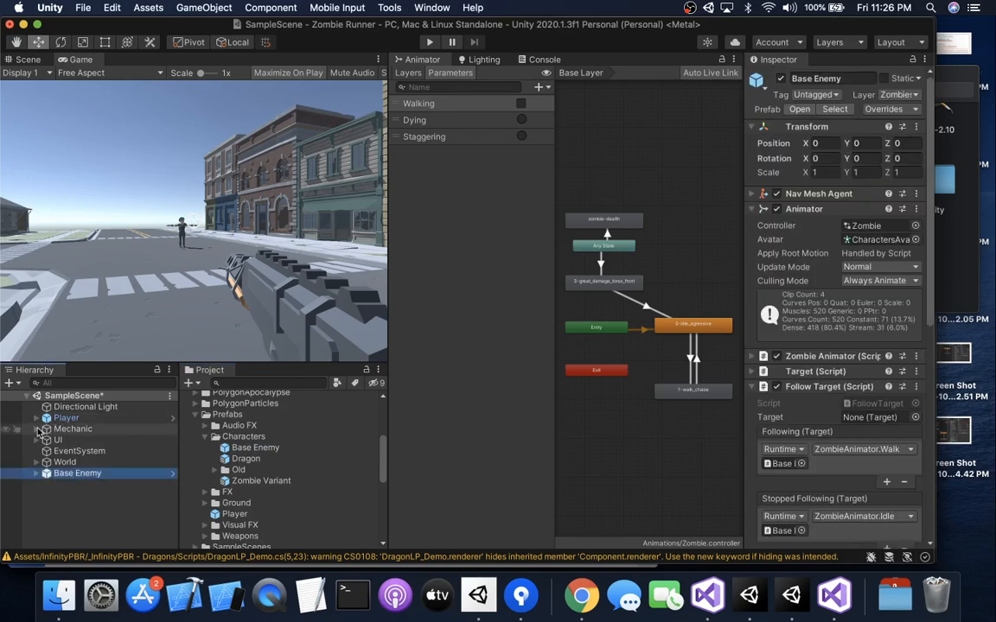
Move the SM_Chr_Mechanic_Female model under the Base Enemy instance and set that instance's Animator controller to Mechanic
{"action": "left_click", "coordinate": [36, 429]}
{"action": "left_click_drag", "start_coordinate": [86, 451], "coordinate": [76, 496]}
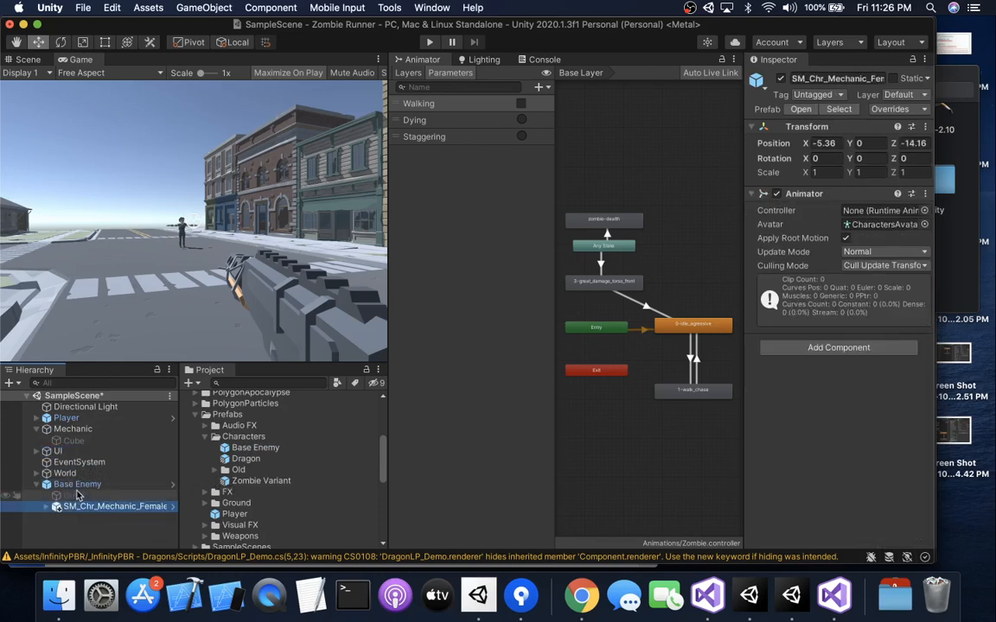
{"action": "left_click", "coordinate": [77, 484]}
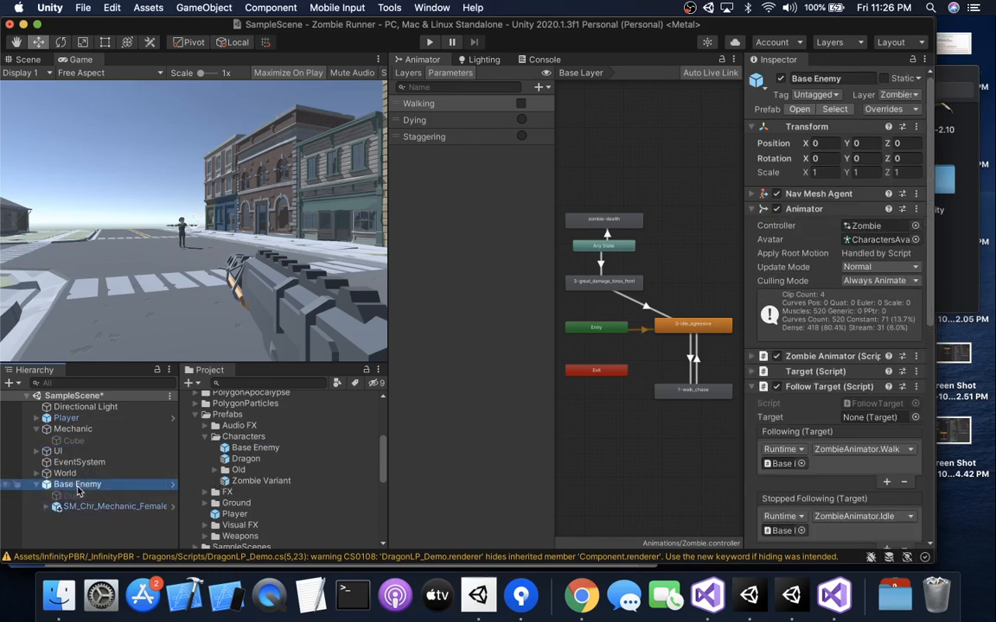
{"action": "left_click", "coordinate": [914, 227]}
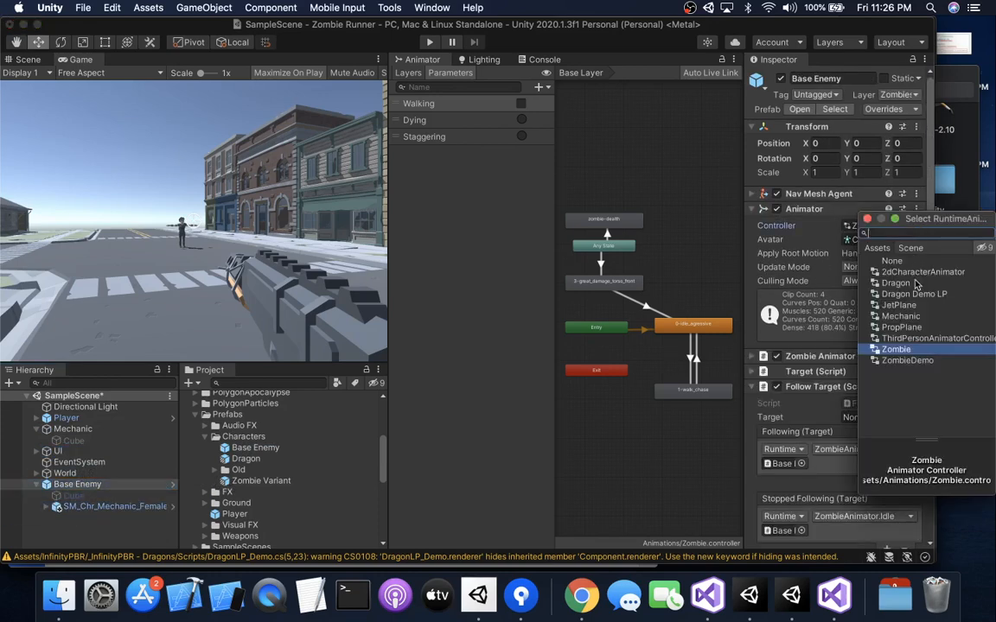
{"action": "left_click", "coordinate": [901, 317]}
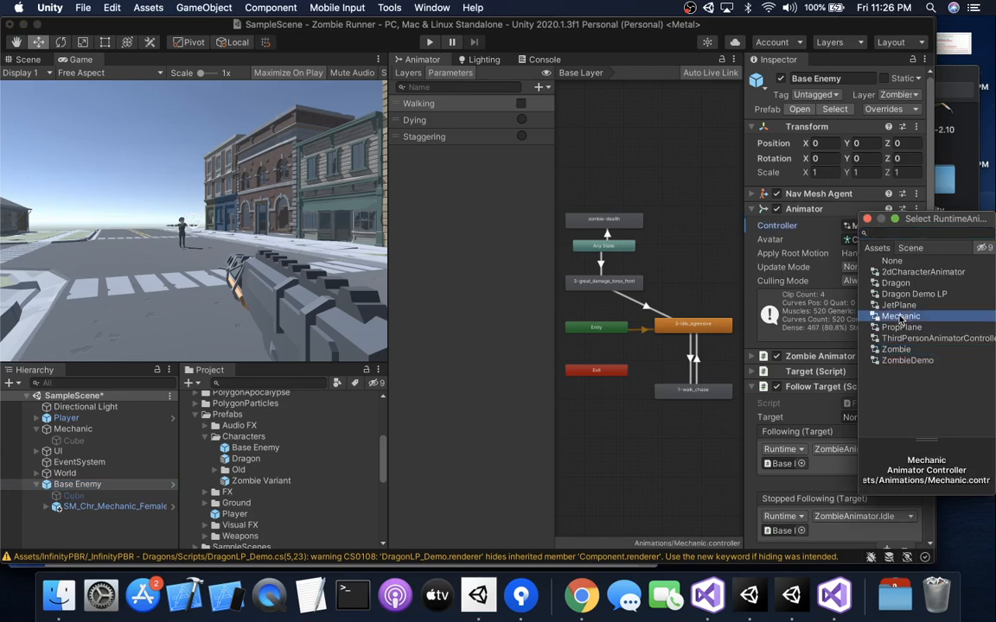
Save the Base Enemy instance as a prefab variant in the Characters folder and name the variant Mechanic
{"action": "double_click", "coordinate": [901, 317]}
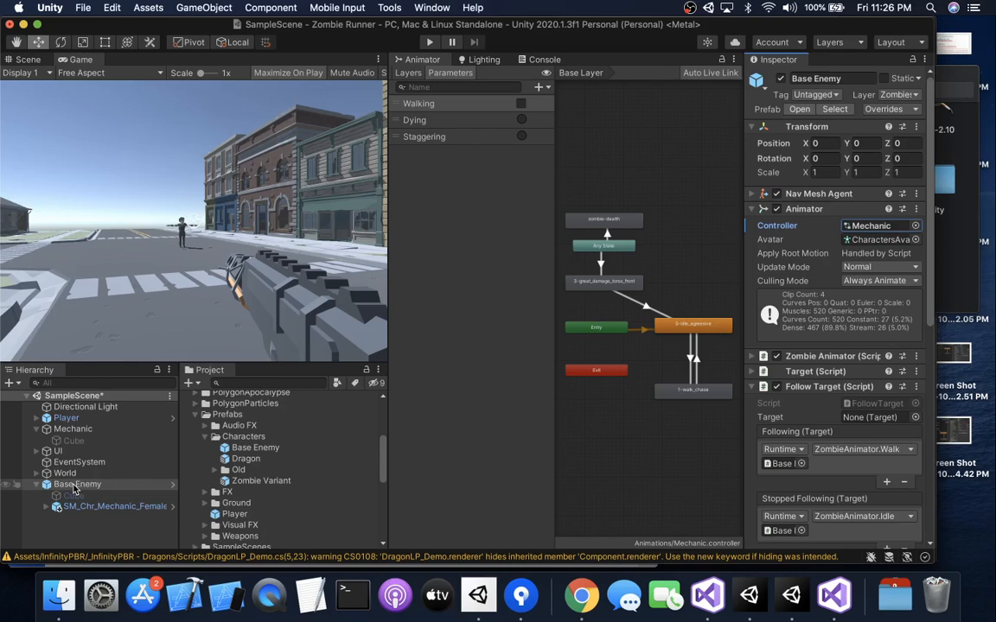
{"action": "left_click_drag", "start_coordinate": [75, 489], "coordinate": [242, 440]}
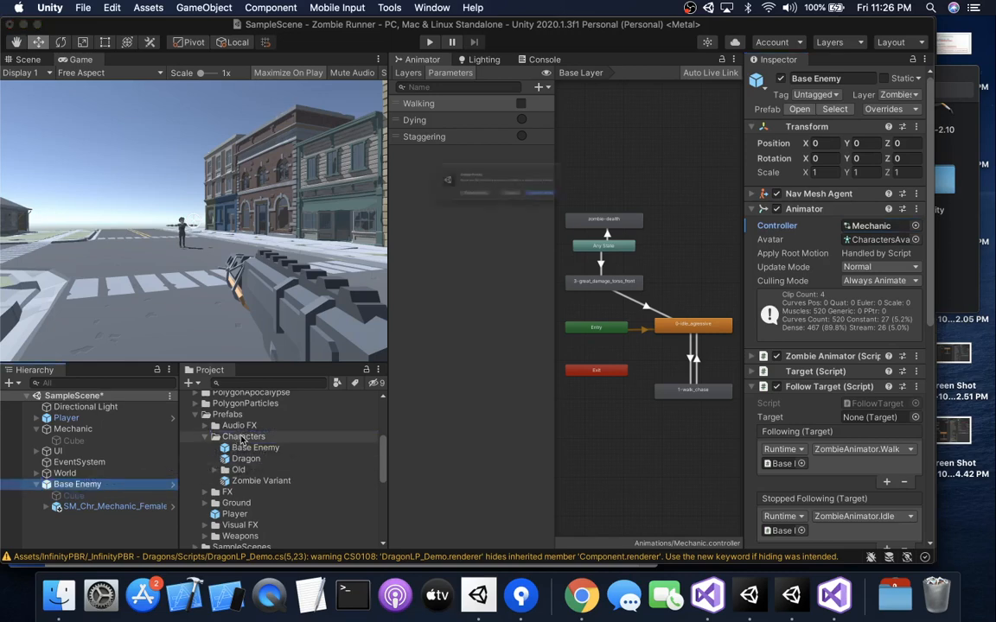
{"action": "left_click", "coordinate": [437, 214]}
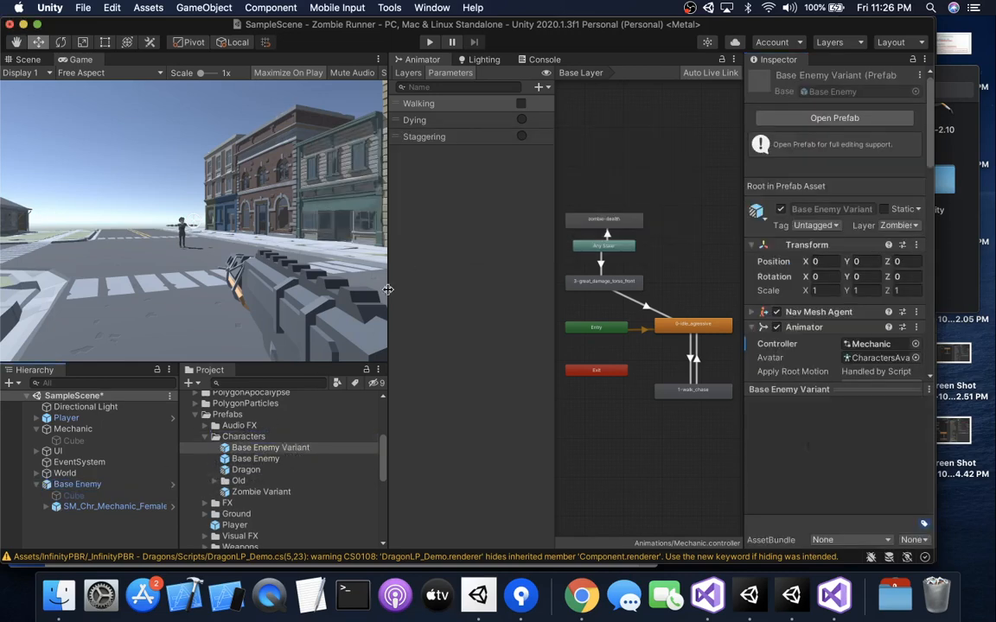
{"action": "left_click", "coordinate": [281, 448]}
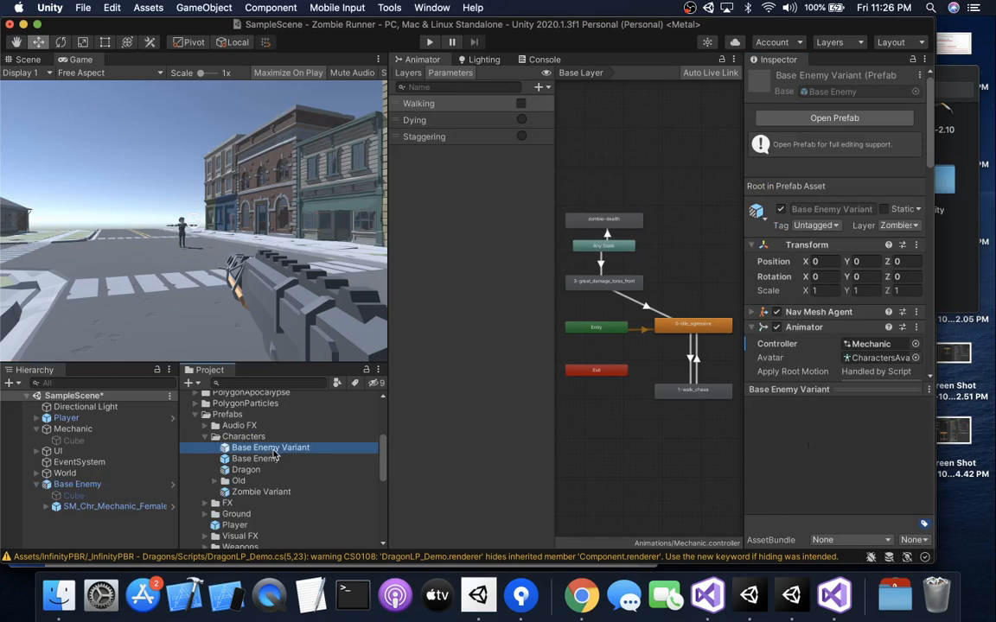
{"action": "left_click", "coordinate": [273, 448]}
{"action": "type", "text": "Mechanic"}
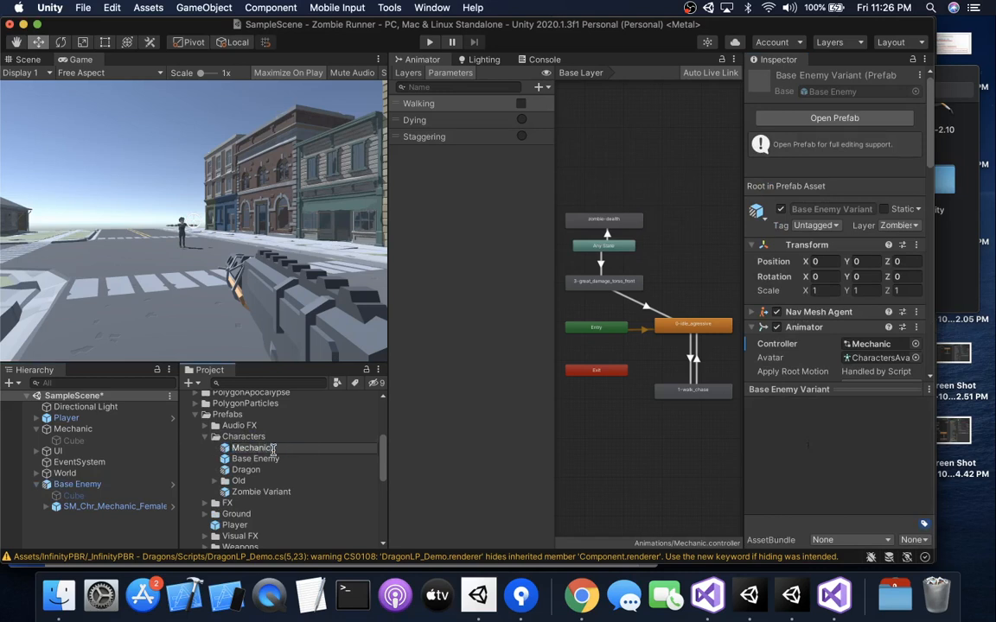
{"action": "key", "text": "Return"}
Rename the Zombie Variant prefab to Zombie and the Old folder inside Characters to _Old
{"action": "left_click", "coordinate": [254, 492]}
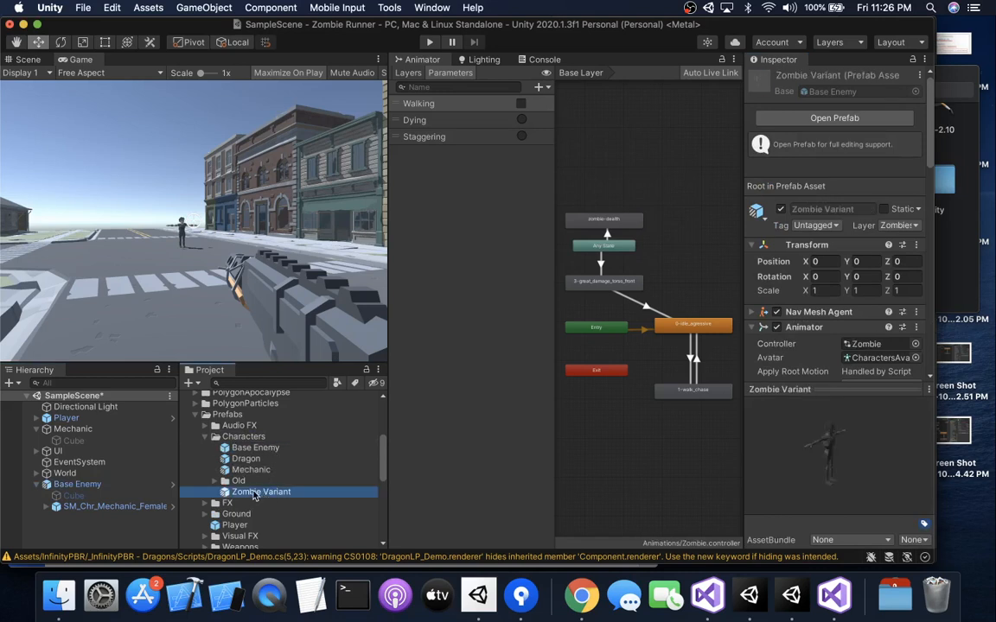
{"action": "left_click", "coordinate": [254, 492]}
{"action": "type", "text": "Zombie"}
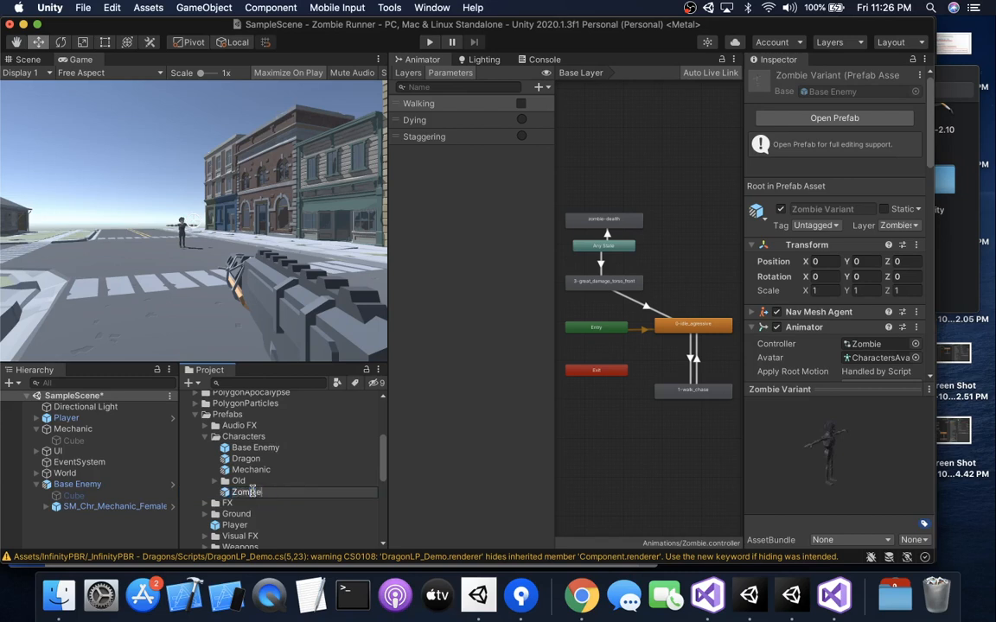
{"action": "left_click", "coordinate": [238, 481]}
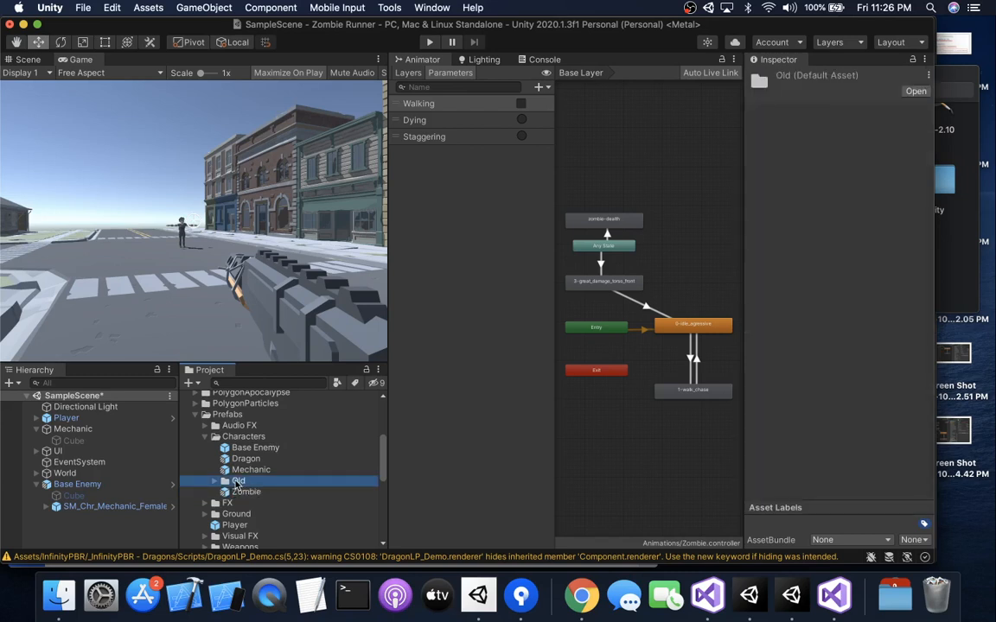
{"action": "left_click", "coordinate": [238, 482]}
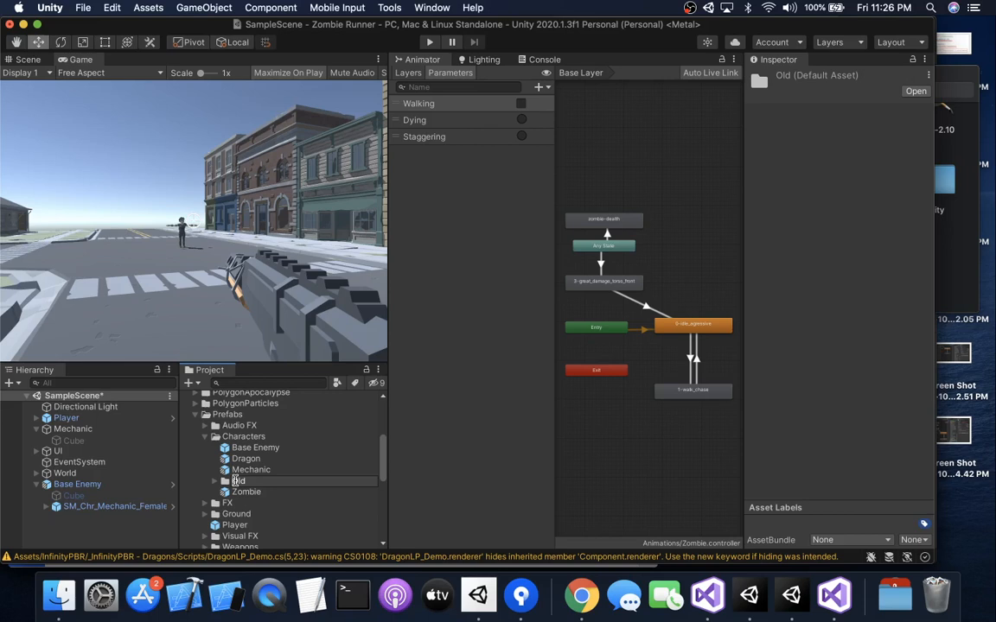
{"action": "type", "text": "_"}
{"action": "key", "text": "Return"}
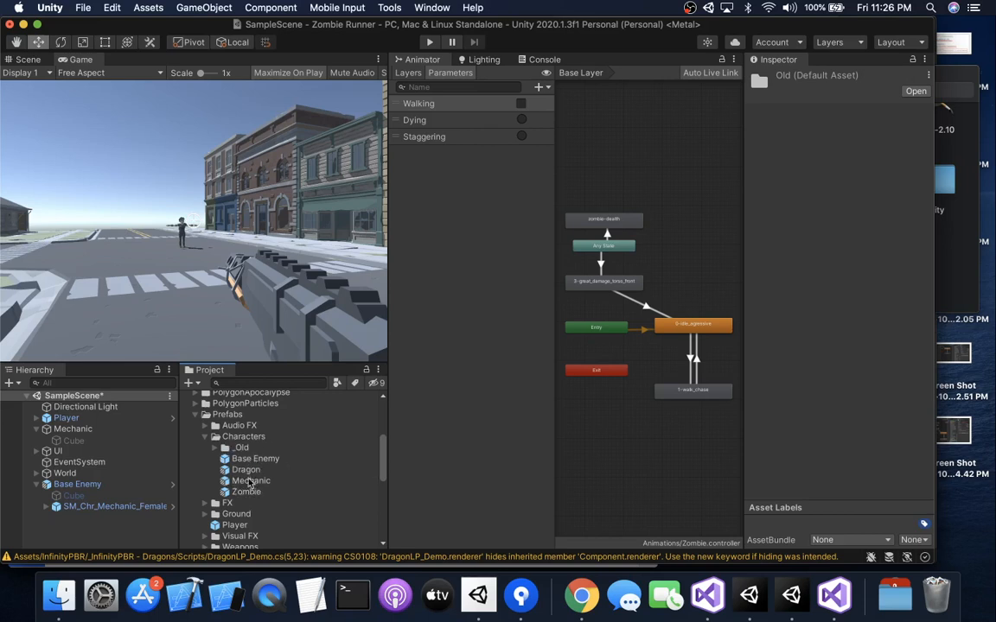
Delete the Base Enemy instance and the unpacked Mechanic object from the scene
{"action": "right_click", "coordinate": [69, 484]}
{"action": "left_click", "coordinate": [113, 377]}
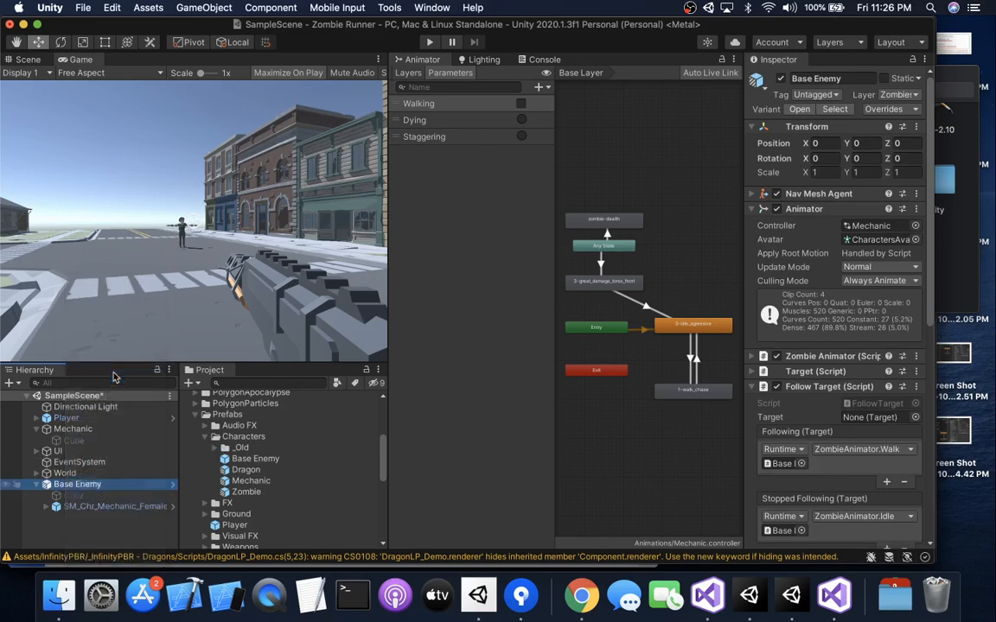
{"action": "right_click", "coordinate": [69, 429]}
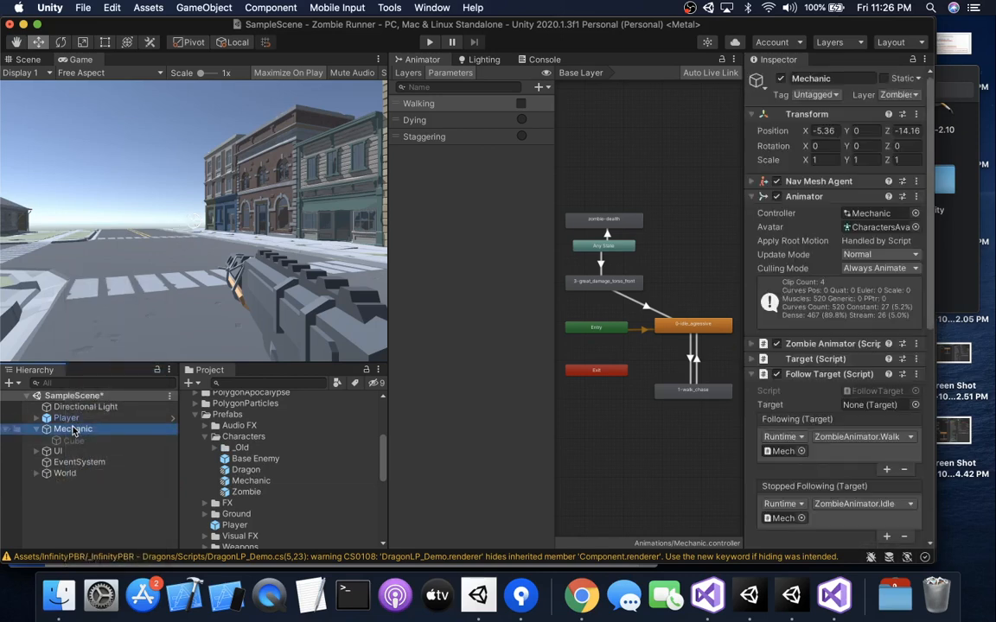
{"action": "left_click", "coordinate": [102, 389]}
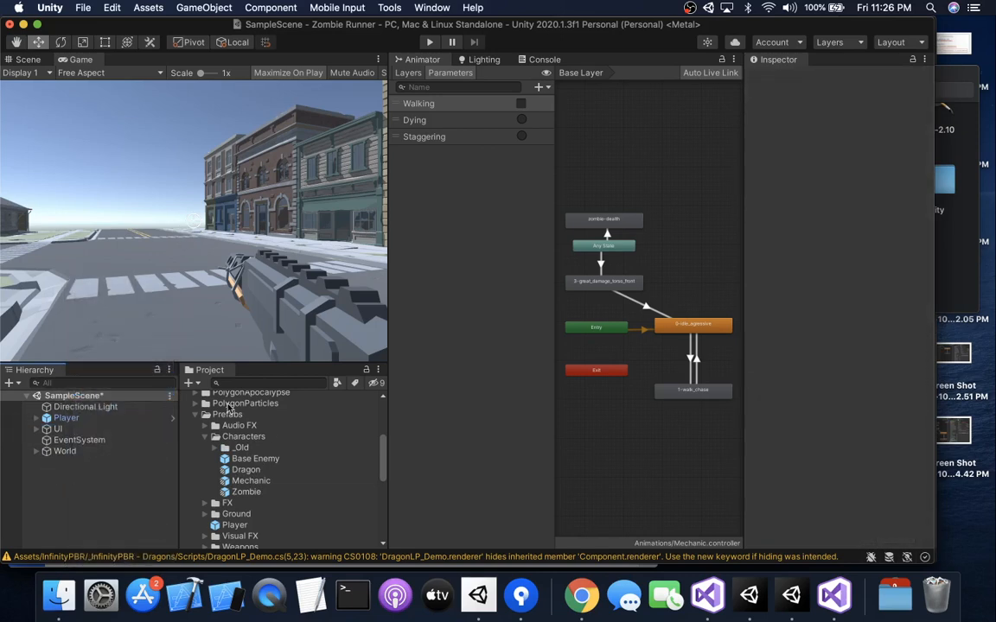
Add one instance each of the Dragon, Mechanic and Zombie prefabs to the scene
{"action": "left_click_drag", "start_coordinate": [249, 472], "coordinate": [77, 258]}
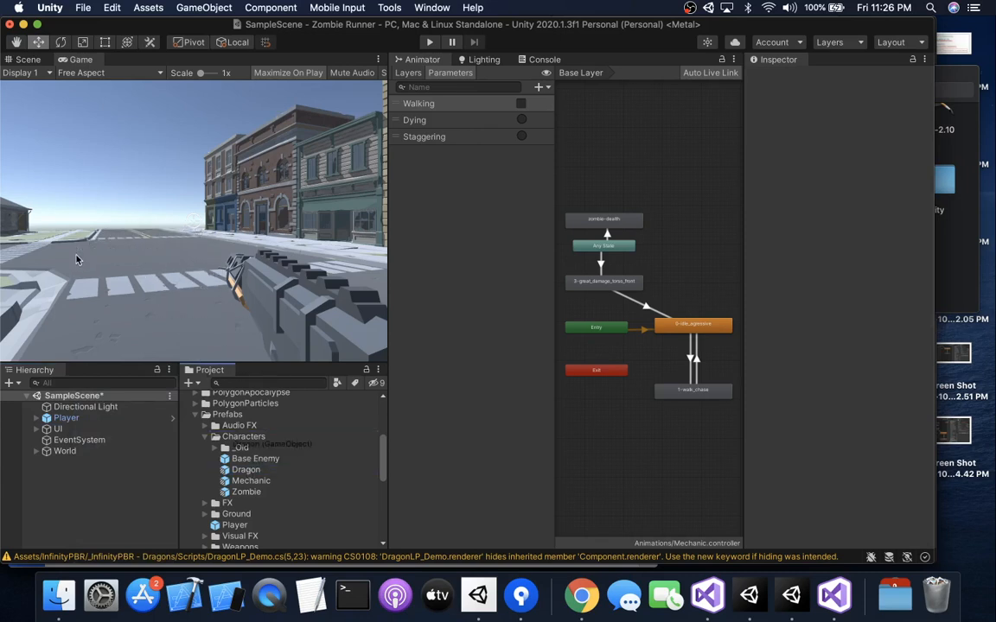
{"action": "left_click_drag", "start_coordinate": [241, 478], "coordinate": [115, 271]}
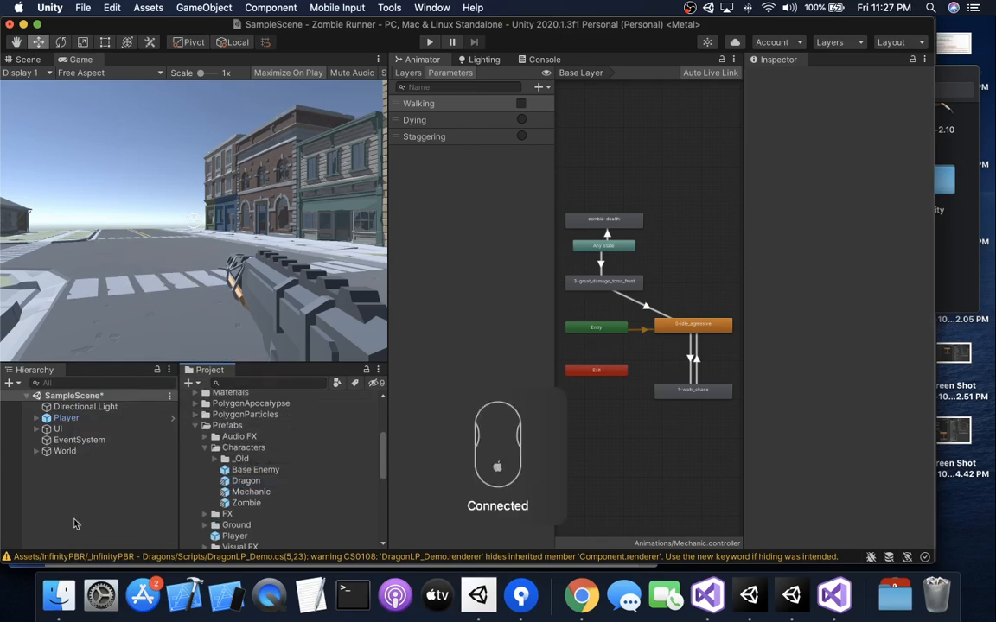
{"action": "left_click_drag", "start_coordinate": [245, 482], "coordinate": [72, 477]}
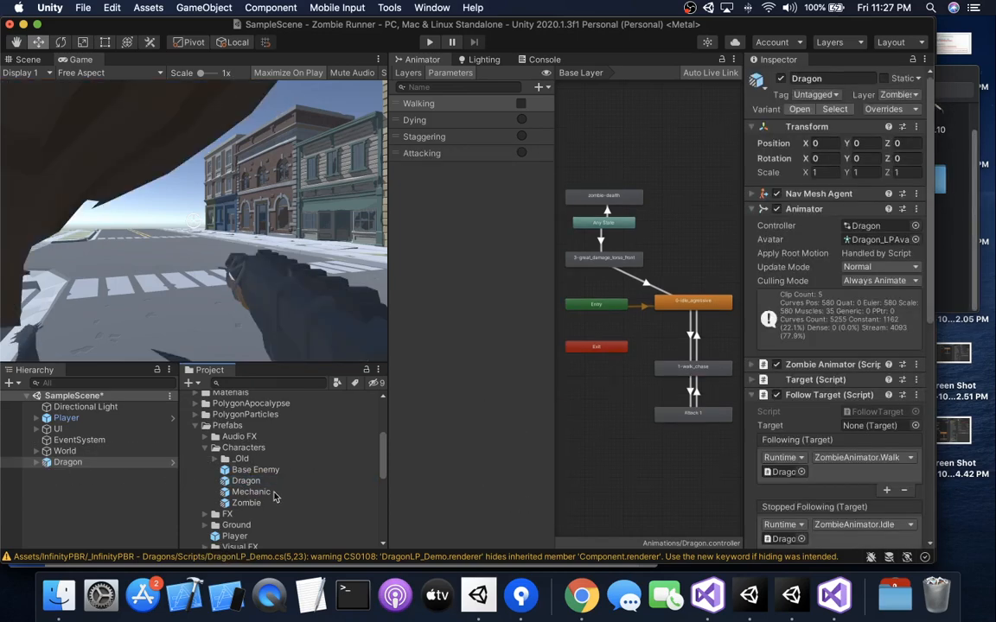
{"action": "left_click_drag", "start_coordinate": [248, 498], "coordinate": [73, 473]}
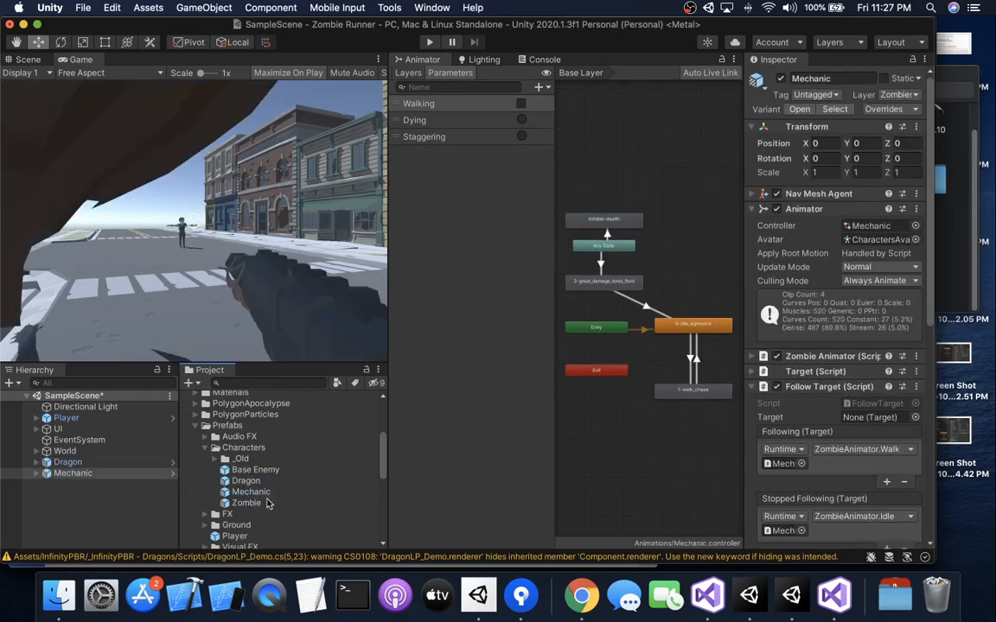
{"action": "left_click_drag", "start_coordinate": [246, 505], "coordinate": [137, 474]}
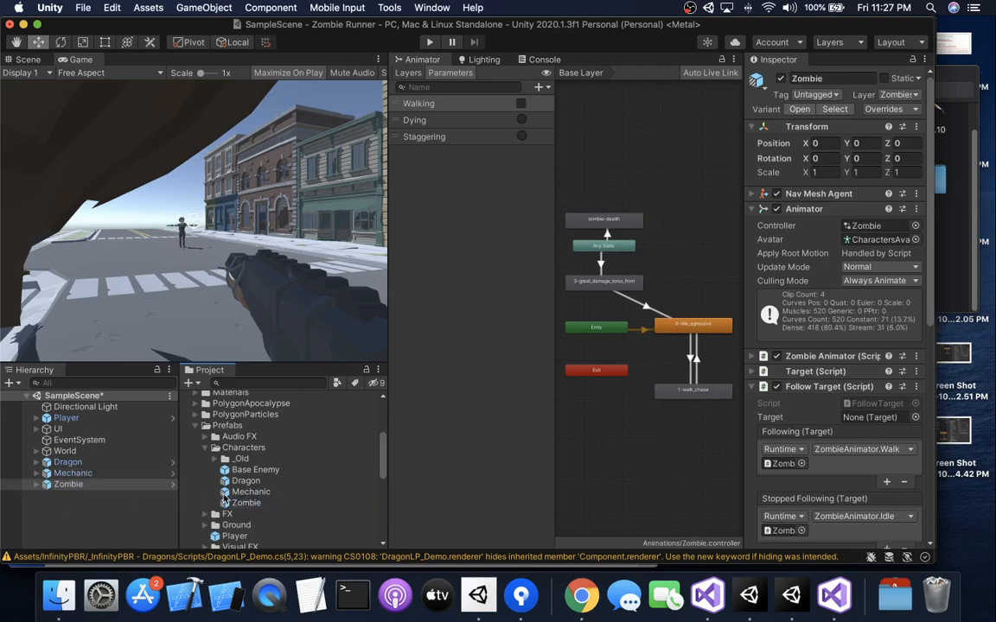
In the Mechanic prefab, set the SM_Chr_Mechanic_Female model's X and Z position to 0, save the prefab and return to the scene
{"action": "left_click", "coordinate": [130, 474]}
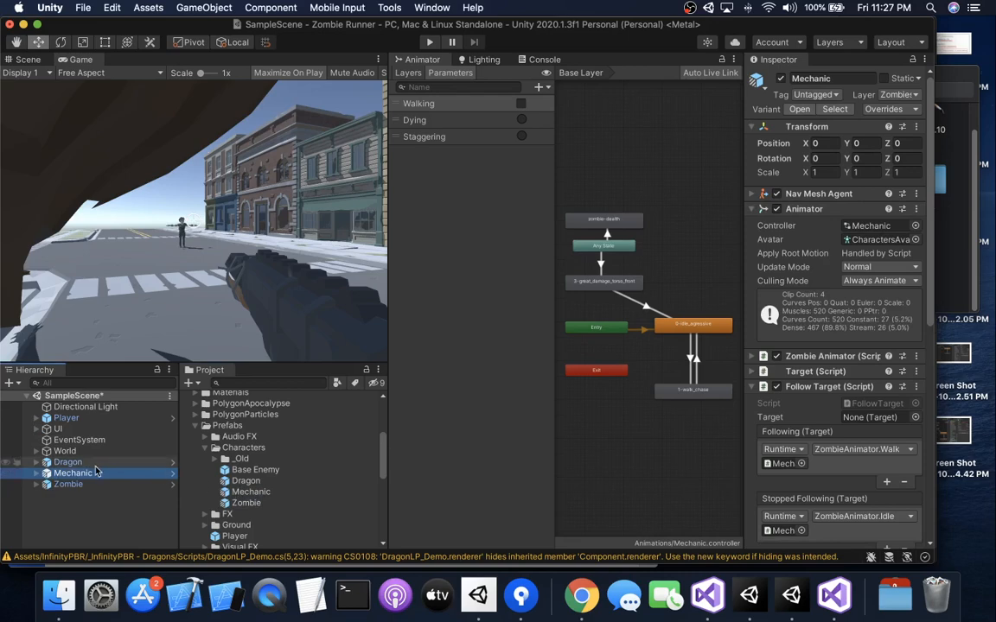
{"action": "double_click", "coordinate": [238, 493]}
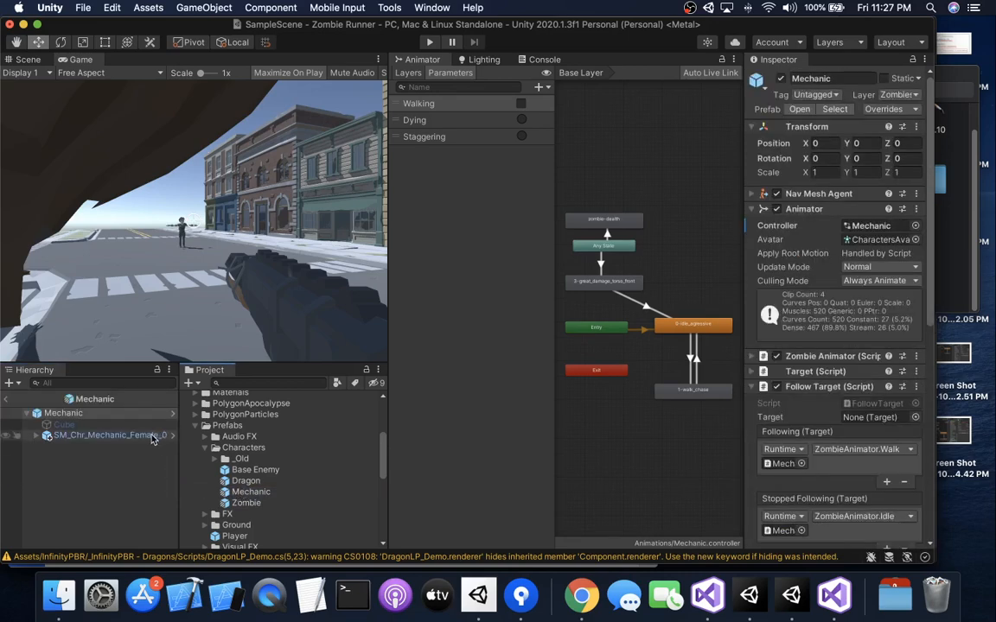
{"action": "left_click", "coordinate": [150, 436]}
{"action": "left_click", "coordinate": [825, 143]}
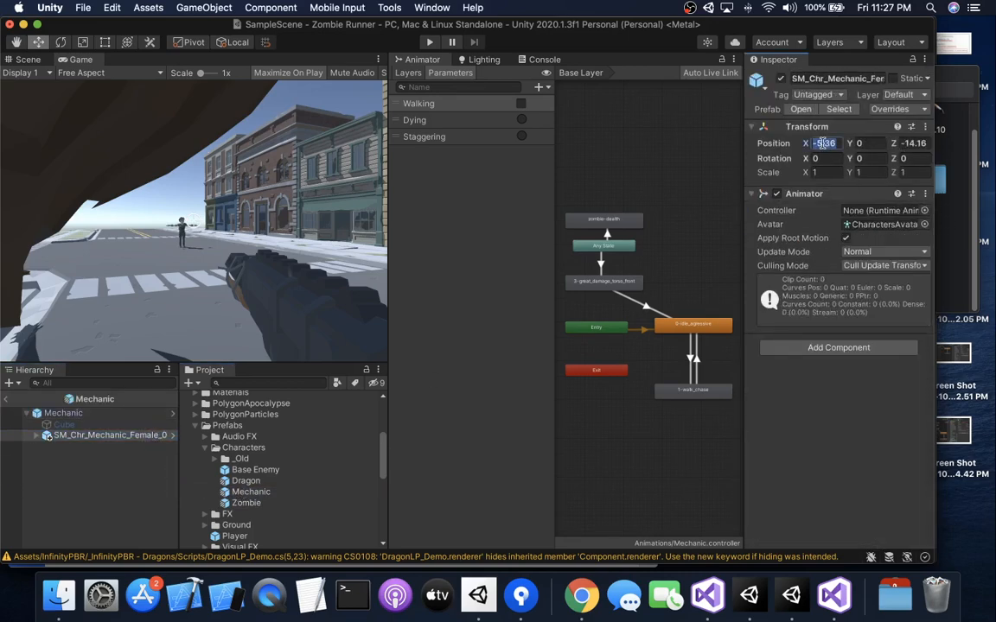
{"action": "type", "text": "0"}
{"action": "key", "text": "Tab"}
{"action": "key", "text": "Tab"}
{"action": "type", "text": "0"}
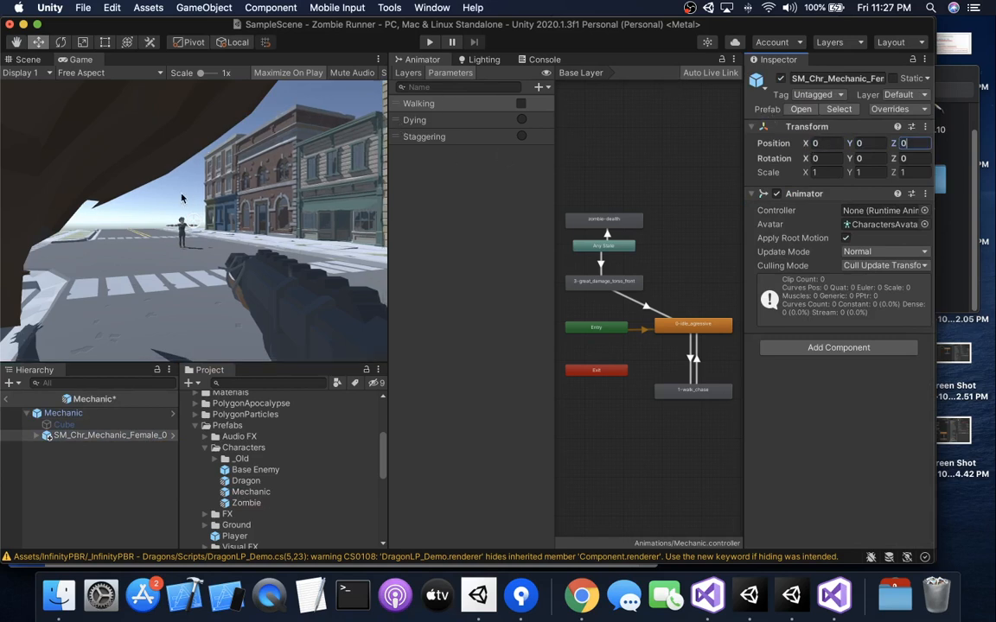
{"action": "left_click", "coordinate": [157, 248]}
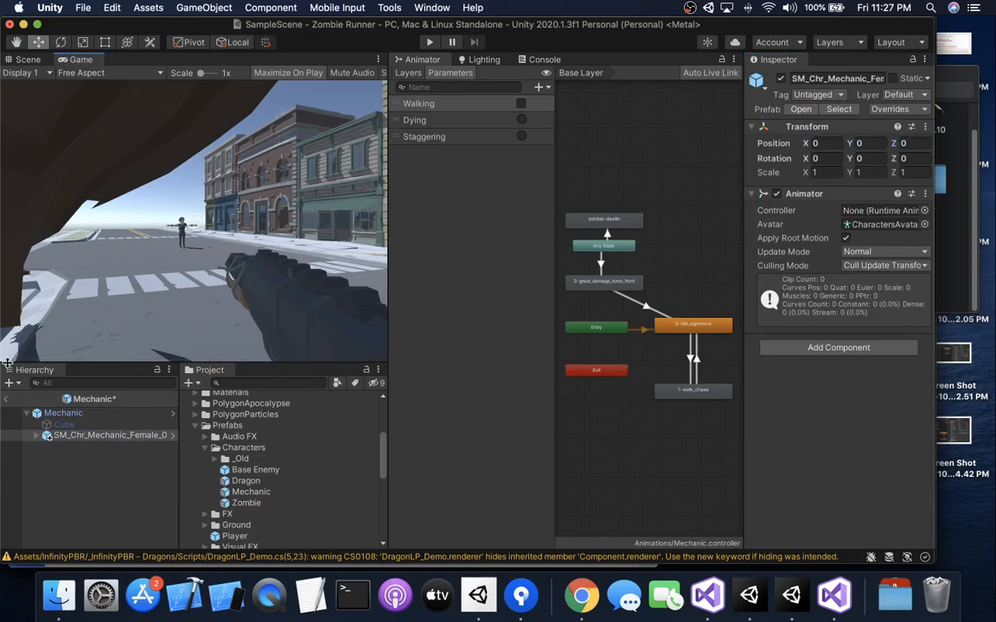
{"action": "key", "text": "super+s"}
{"action": "left_click", "coordinate": [4, 399]}
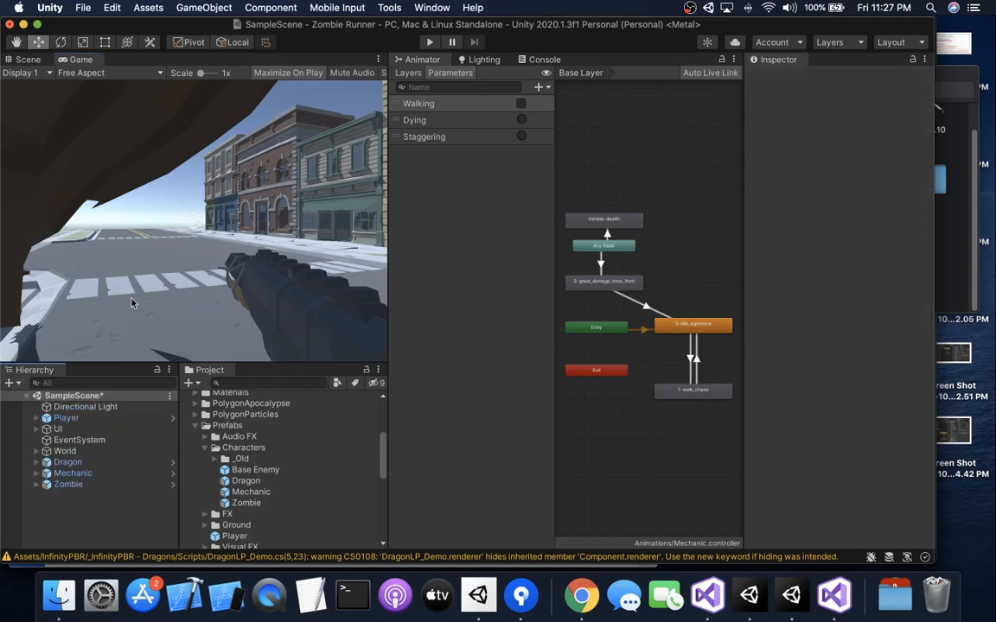
Move the Dragon to about X -8.1, Z -17.1, the Mechanic to about X -5.8, Z -15.8, and the Zombie to about X -1.3, Z -16.5
{"action": "scroll", "coordinate": [168, 225], "scroll_direction": "up", "scroll_amount": 2}
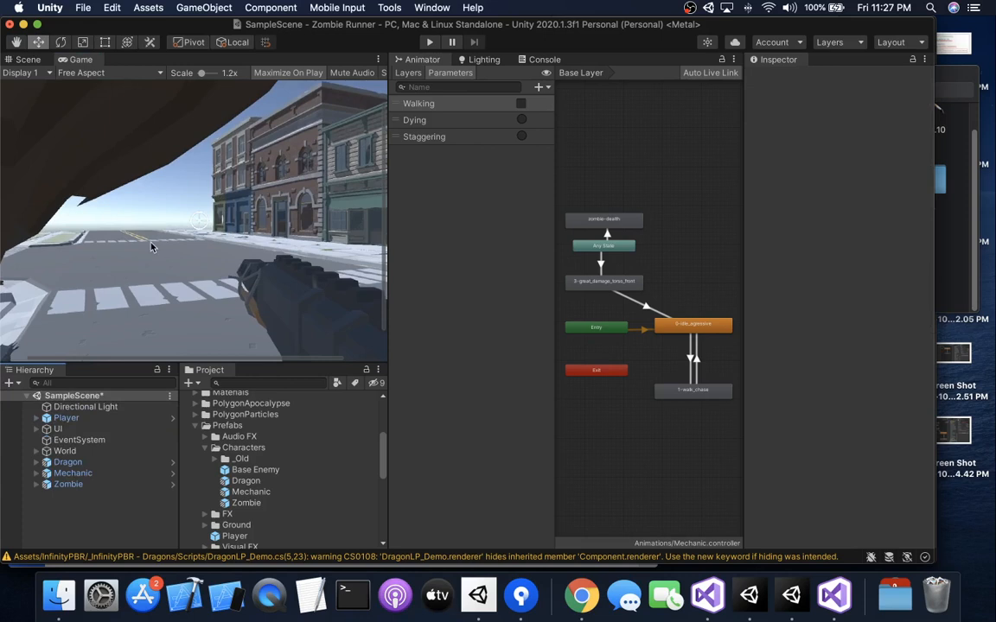
{"action": "left_click", "coordinate": [26, 59]}
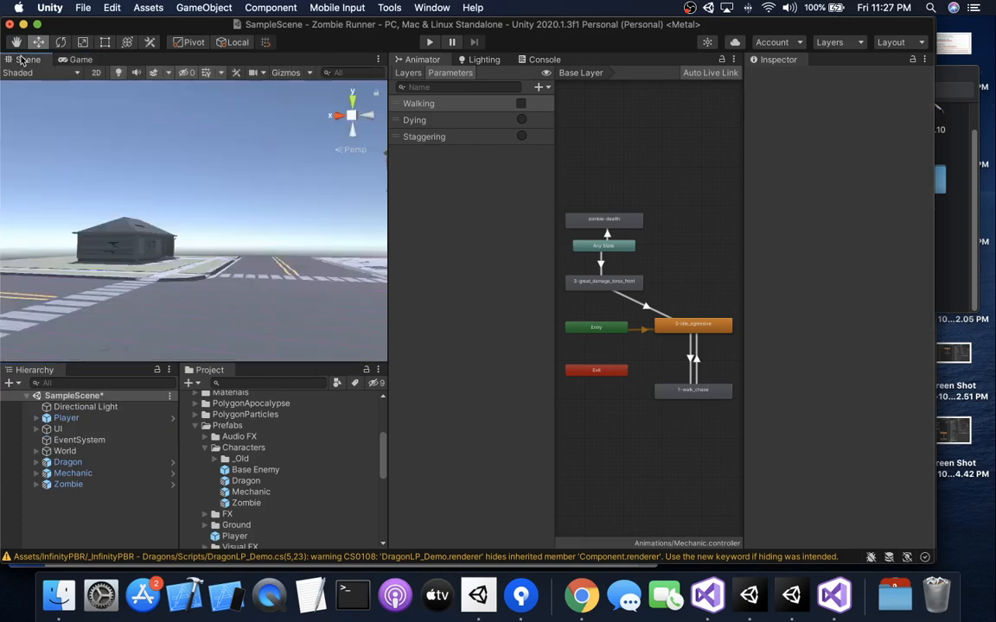
{"action": "right_click_drag", "start_coordinate": [227, 229], "coordinate": [120, 338]}
{"action": "right_click_drag", "start_coordinate": [183, 298], "coordinate": [229, 312]}
{"action": "left_click", "coordinate": [115, 281]}
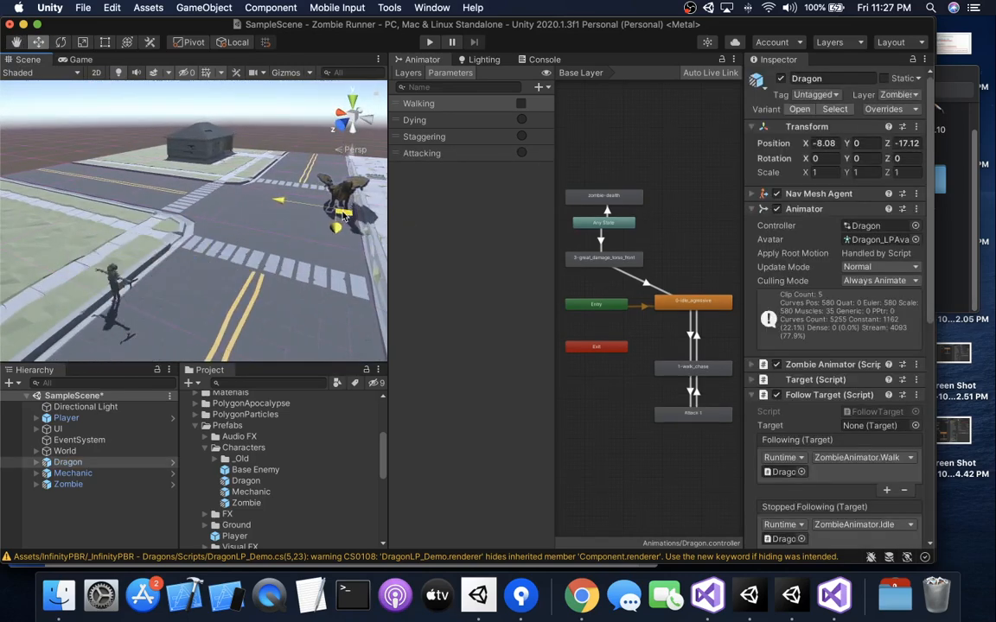
{"action": "left_click", "coordinate": [118, 290]}
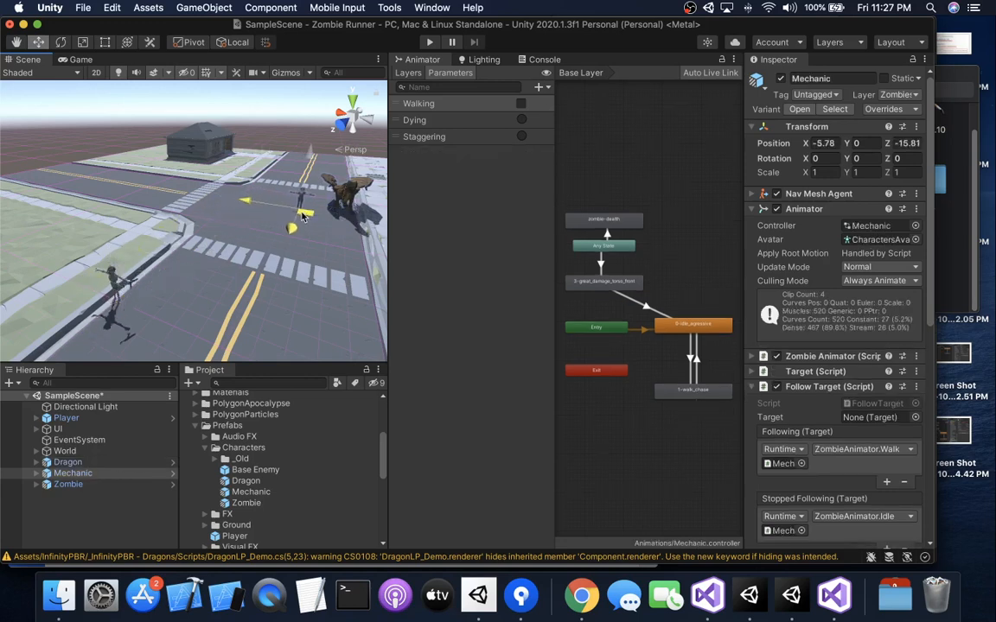
{"action": "left_click", "coordinate": [111, 288]}
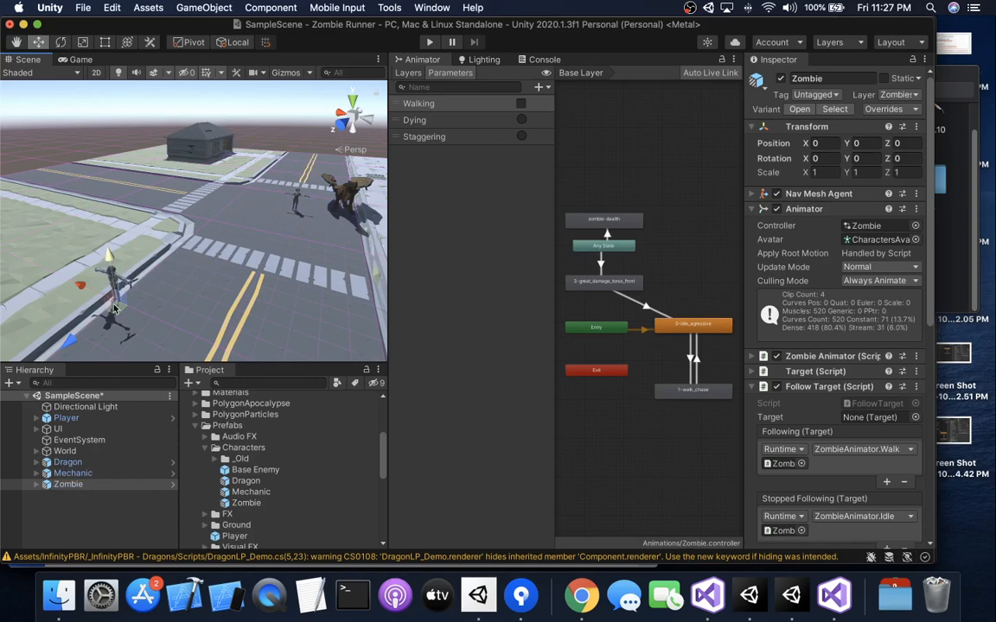
{"action": "left_click_drag", "start_coordinate": [115, 309], "coordinate": [276, 199]}
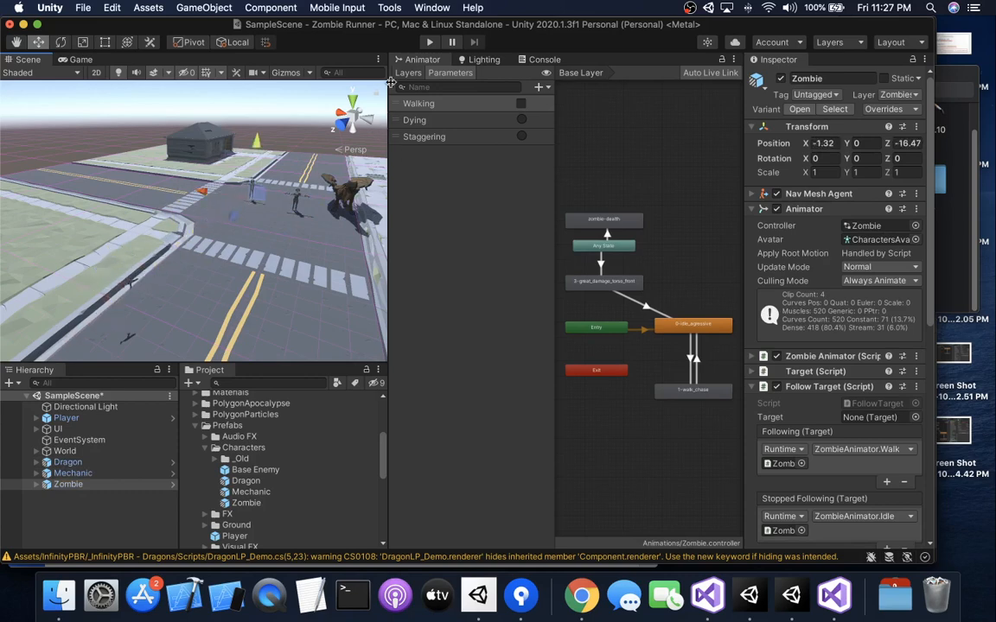
Reset the Game view scale to 1x and play-test the scene by shooting at the enemies
{"action": "left_click", "coordinate": [72, 59]}
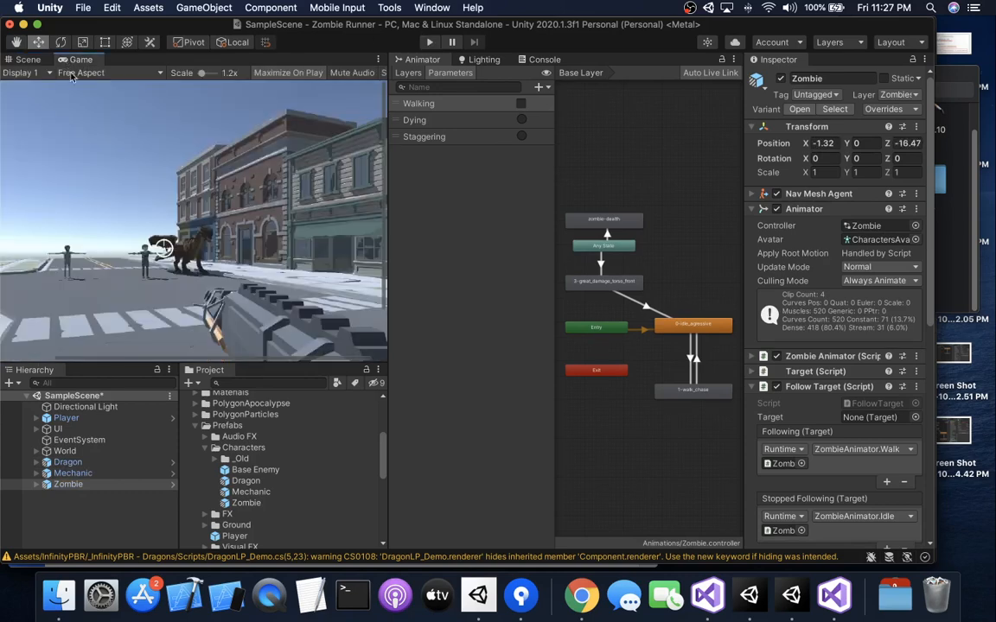
{"action": "left_click_drag", "start_coordinate": [199, 74], "coordinate": [186, 75]}
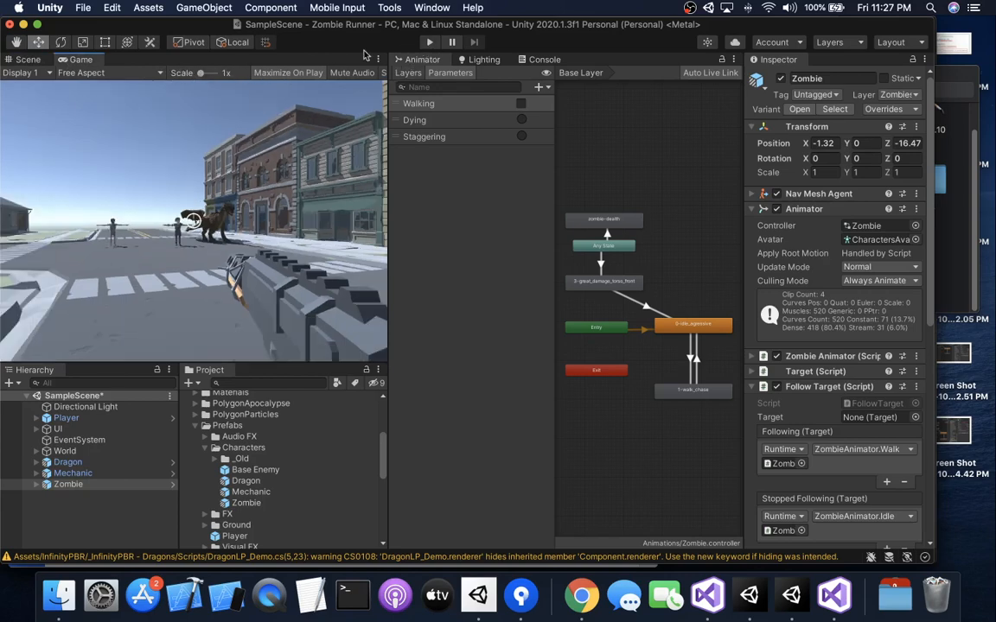
{"action": "left_click", "coordinate": [429, 42]}
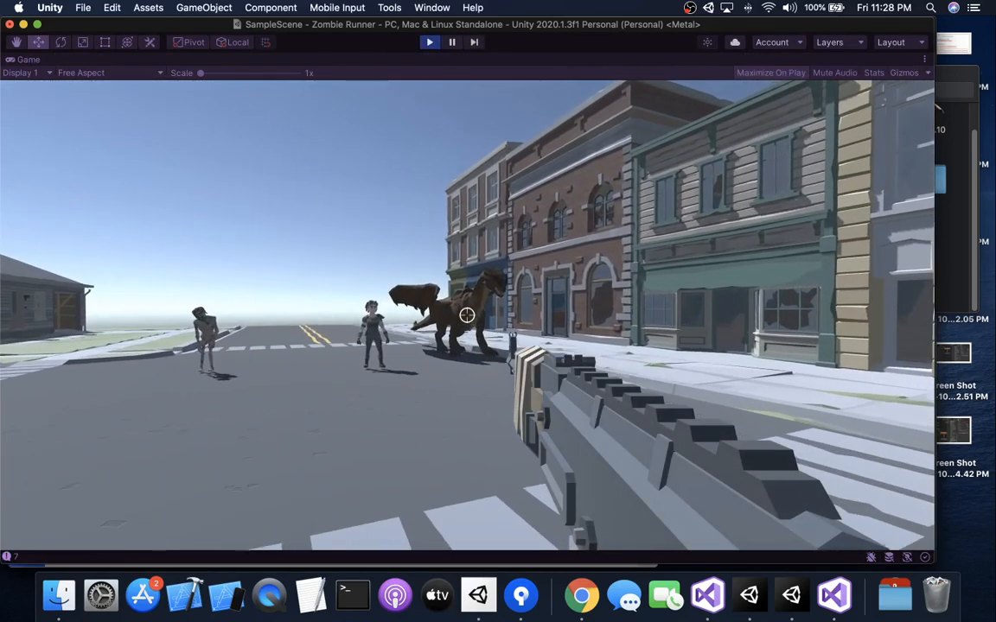
{"action": "left_click", "coordinate": [467, 315]}
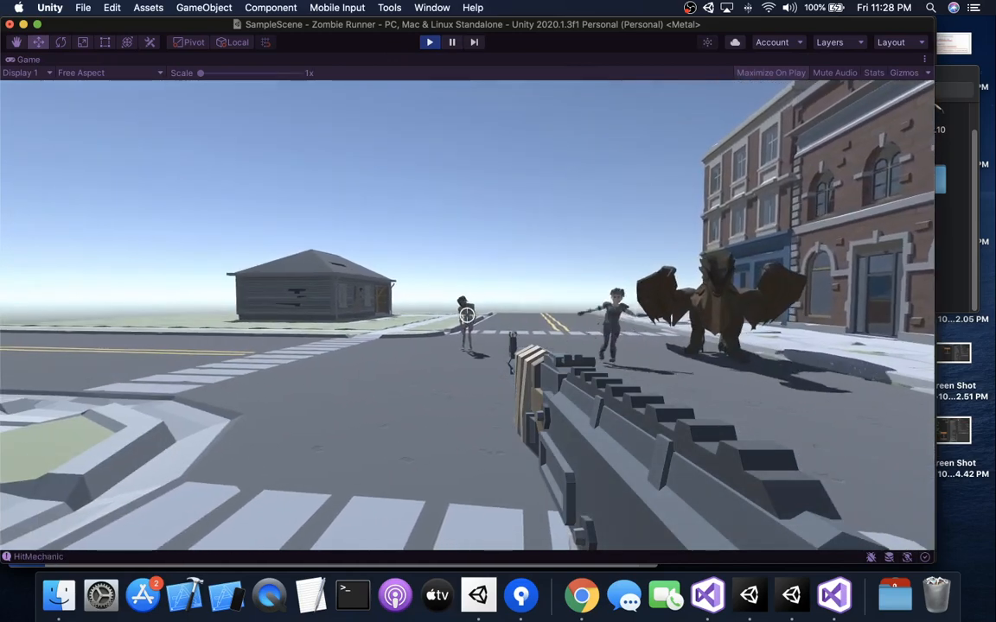
{"action": "left_click", "coordinate": [466, 315]}
{"action": "left_click", "coordinate": [467, 315]}
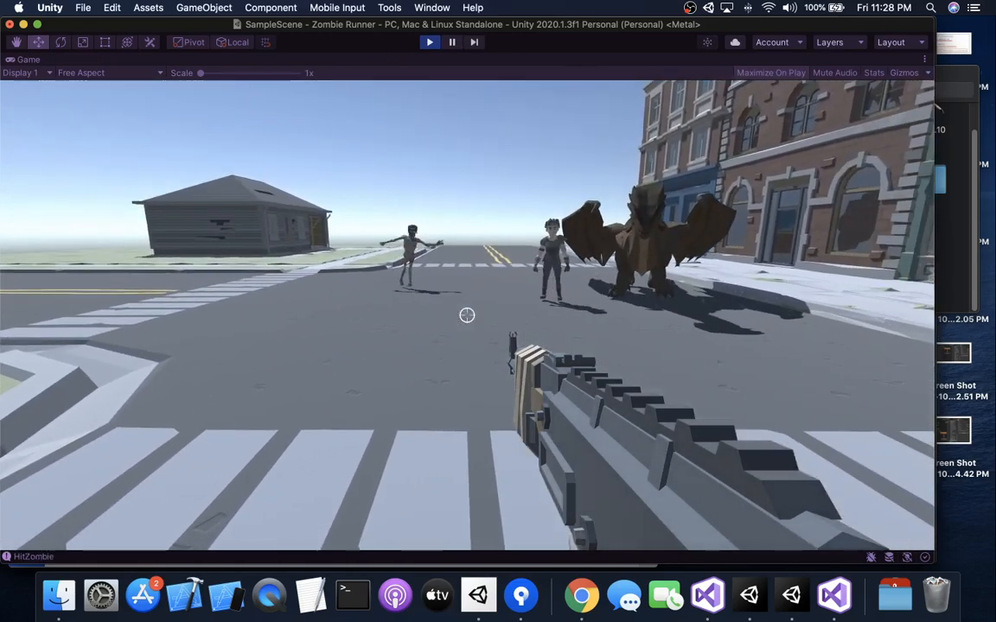
Back away from the approaching enemies in the running game, shoot the Mechanic until it falls, and stop the play-test
{"action": "key", "text": "s"}
{"action": "key", "text": "s"}
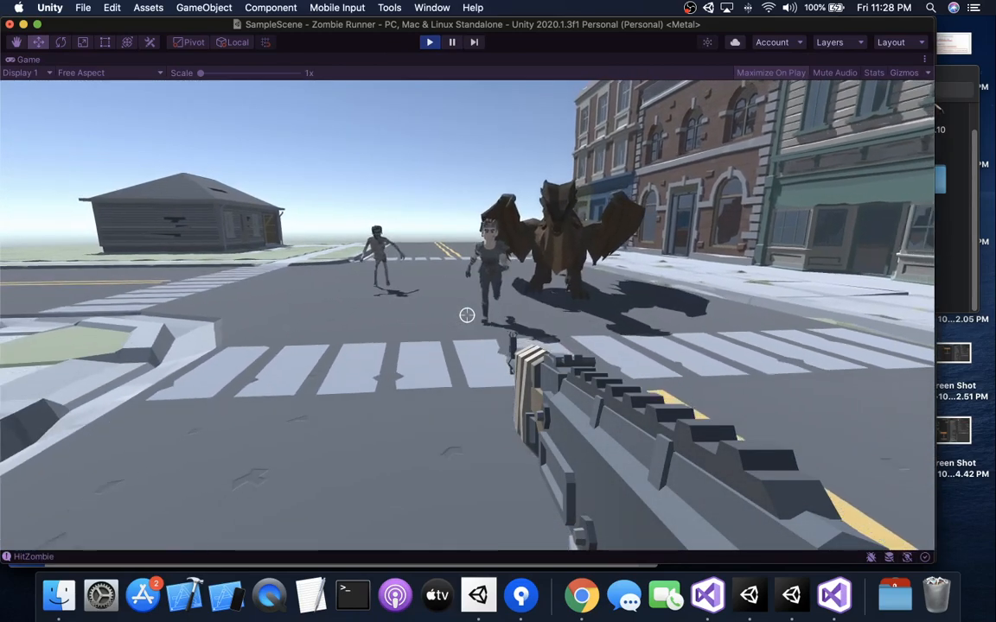
{"action": "key", "text": "s"}
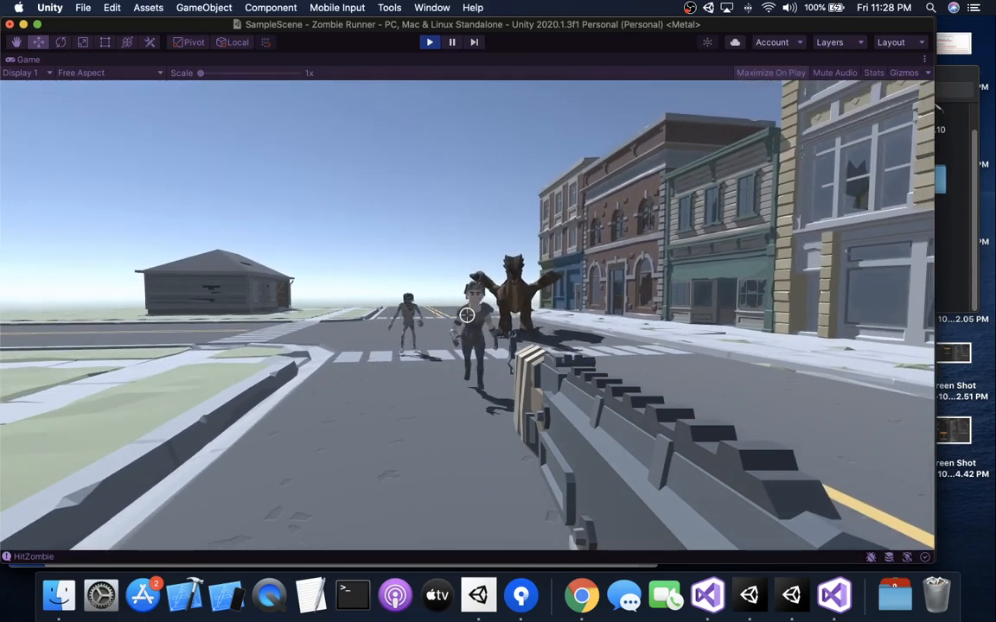
{"action": "left_click", "coordinate": [467, 314]}
{"action": "left_click", "coordinate": [467, 315]}
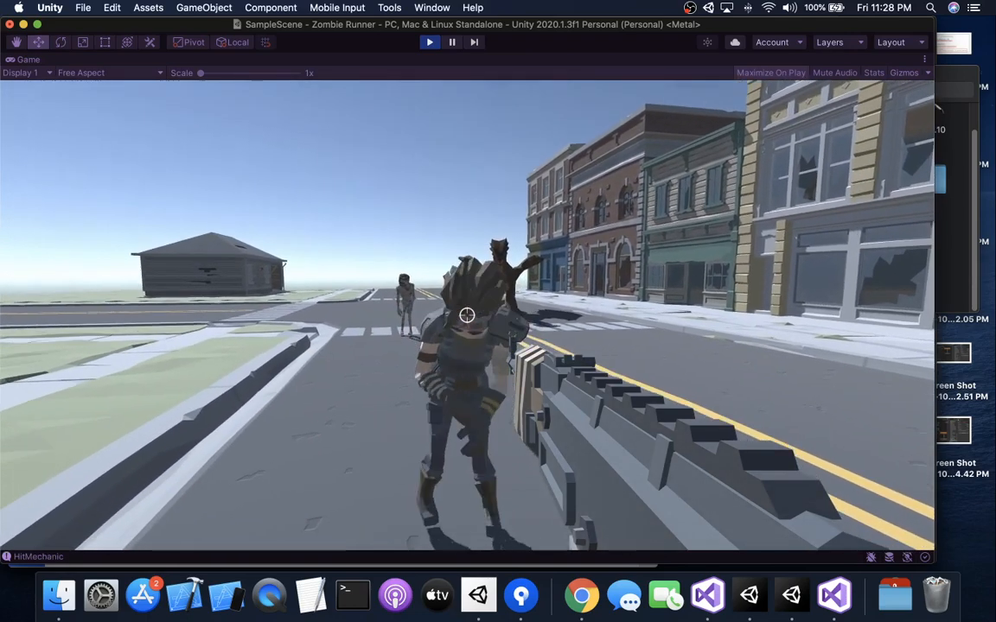
{"action": "left_click", "coordinate": [467, 315]}
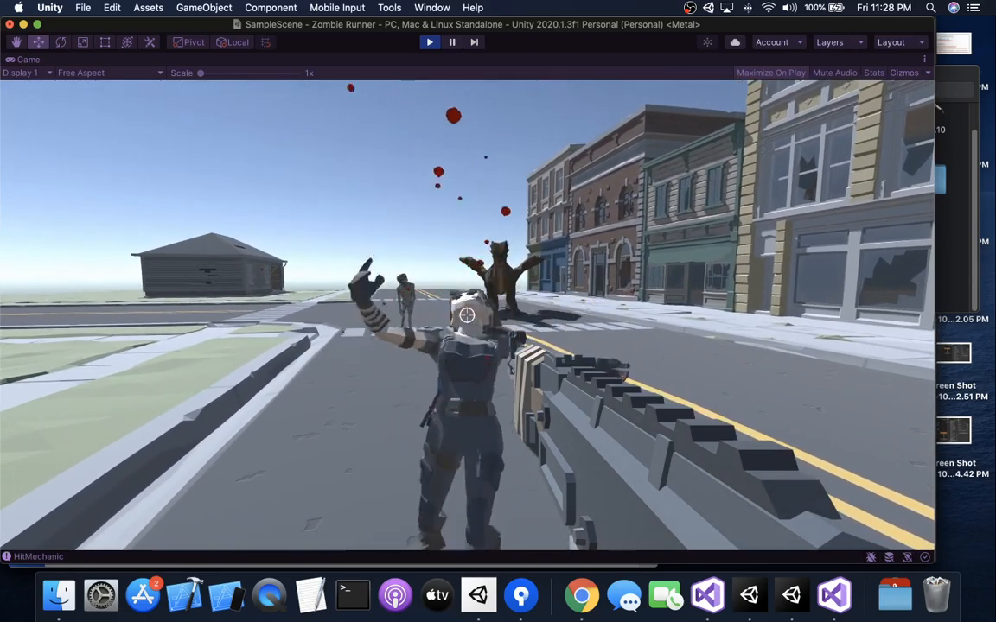
{"action": "left_click", "coordinate": [467, 315]}
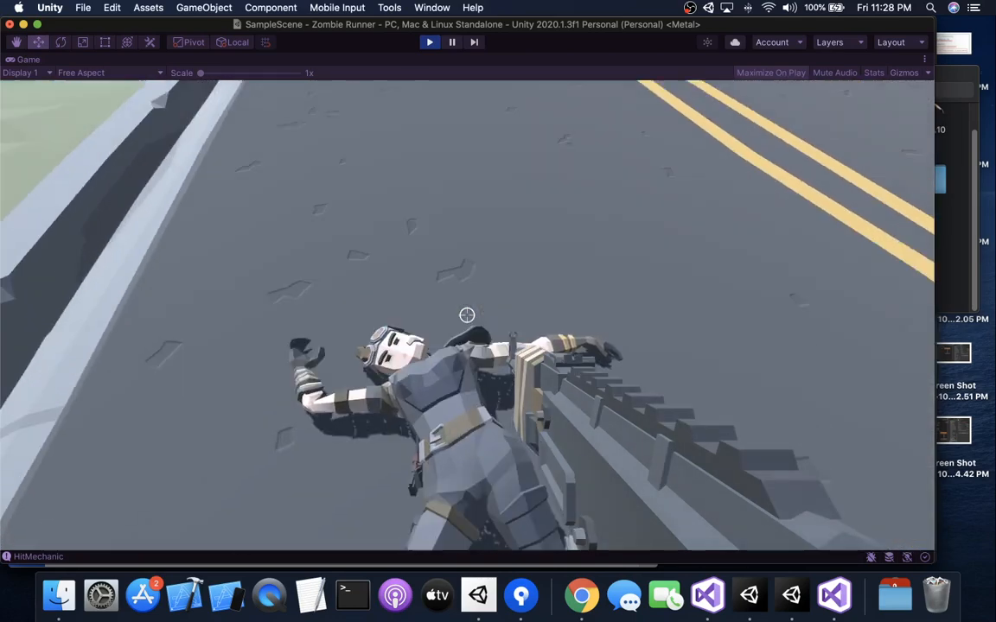
{"action": "key", "text": "Escape"}
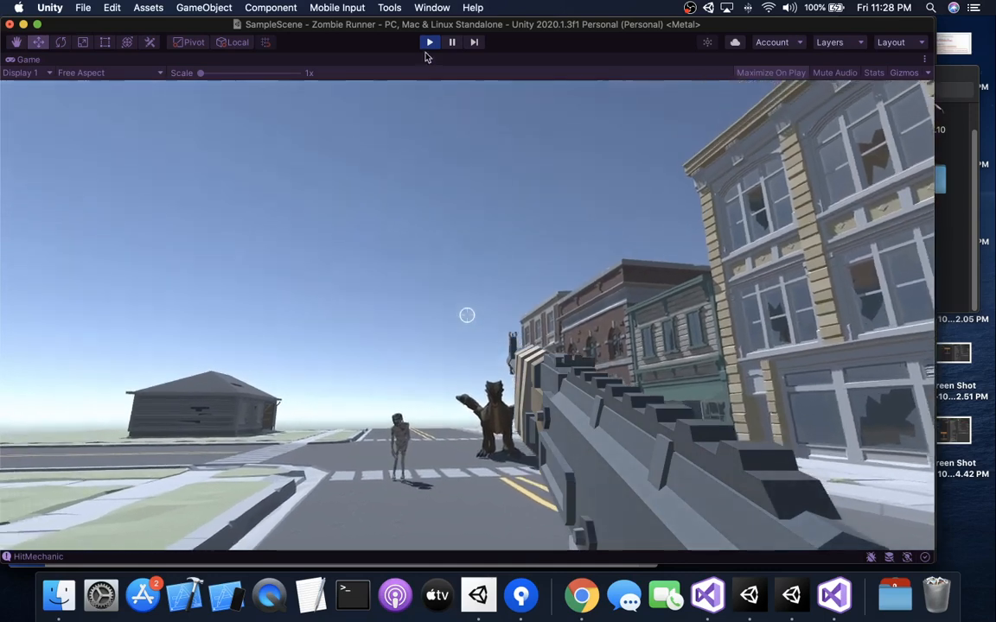
{"action": "left_click", "coordinate": [428, 43]}
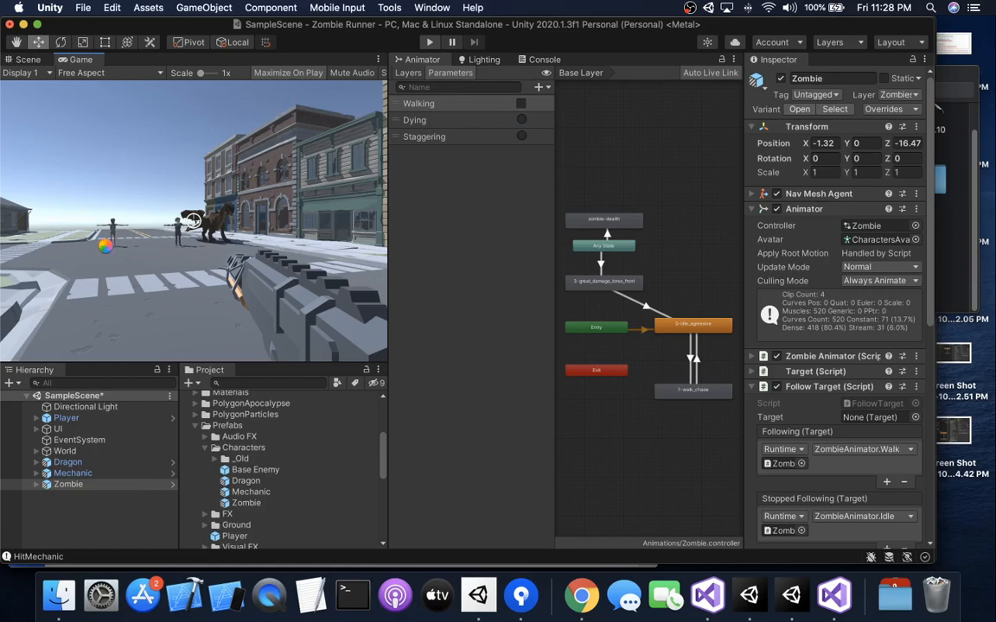
Run the scene once more to check the Zombie, Mechanic and Dragon together, and exit play mode
{"action": "key", "text": "super+p"}
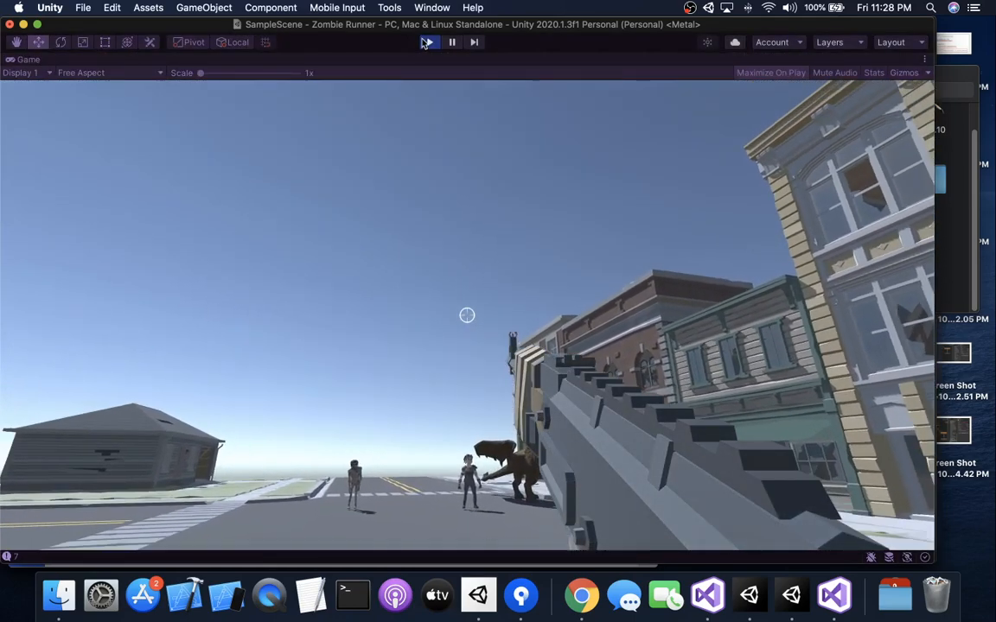
{"action": "left_click", "coordinate": [426, 42]}
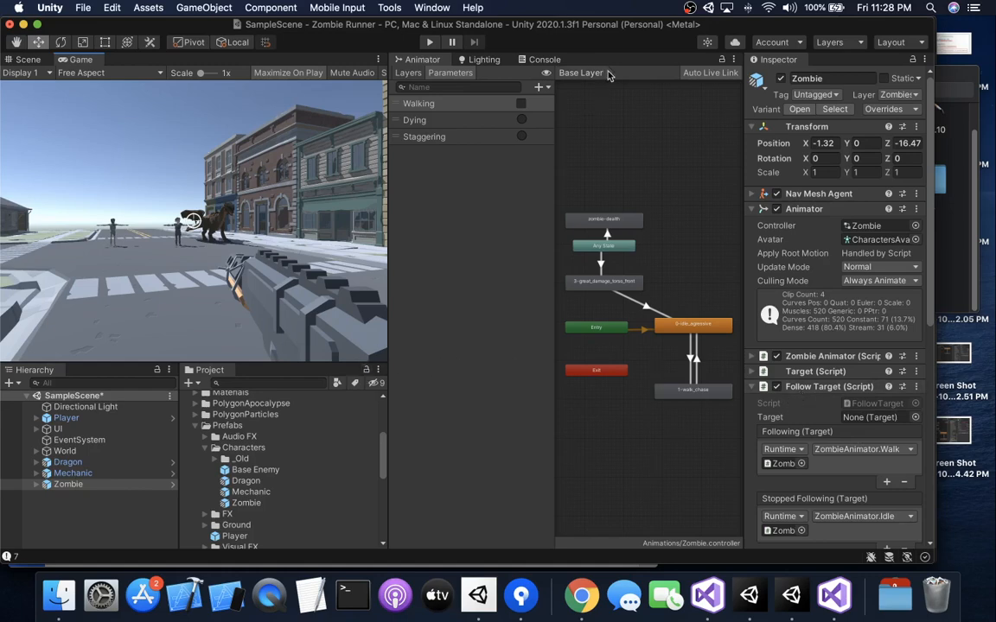
{"action": "left_click", "coordinate": [689, 7]}
{"action": "left_click", "coordinate": [707, 24]}
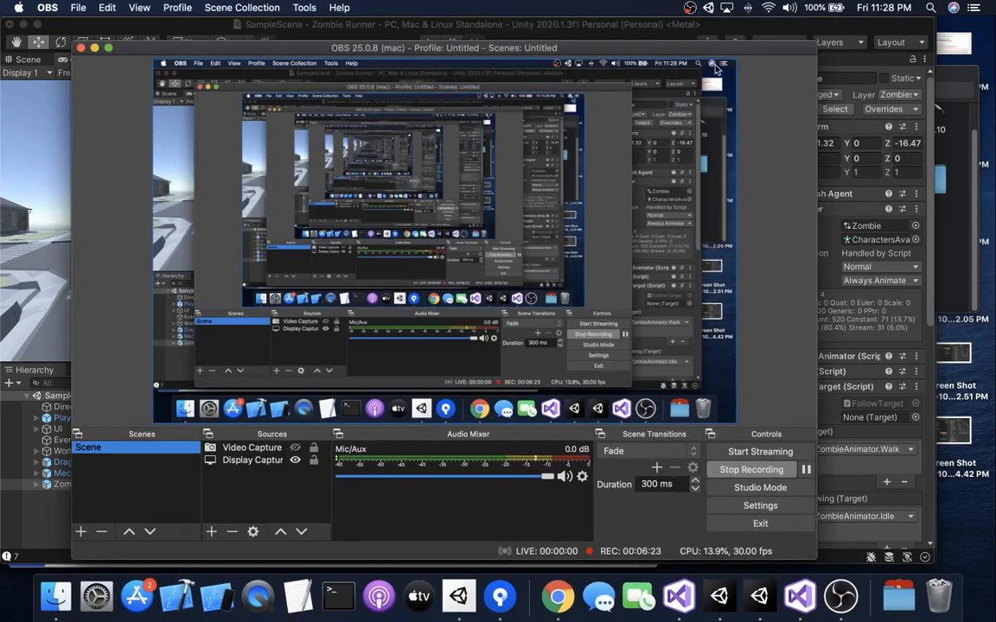